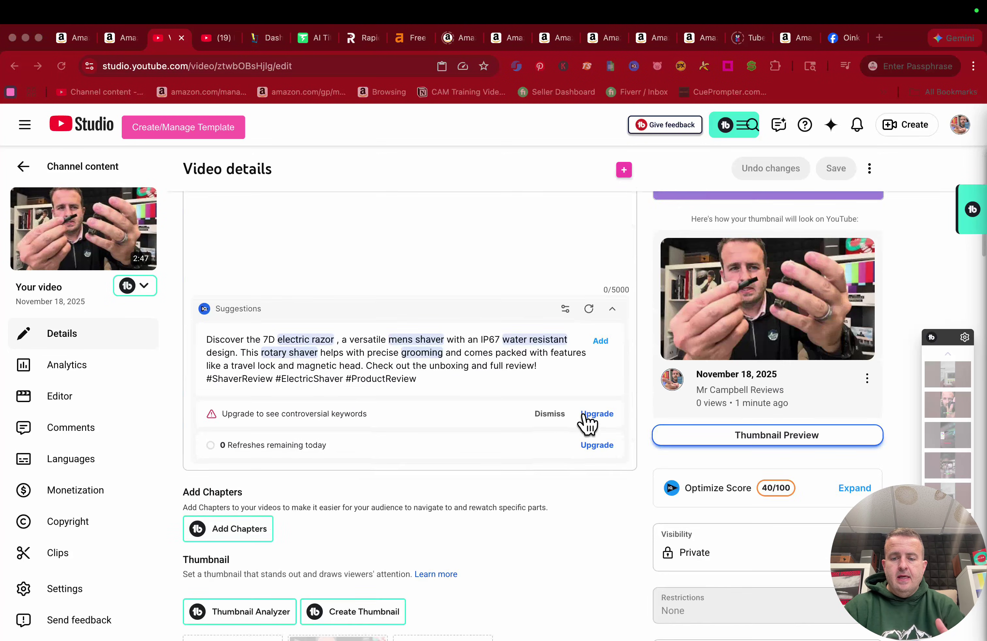
# Add a '1 video, 1 subscribe' end screen with a best-for-viewer video from 2:26:20 to 2:46:20, and save it.
pyautogui.scroll(-4, 587, 424)
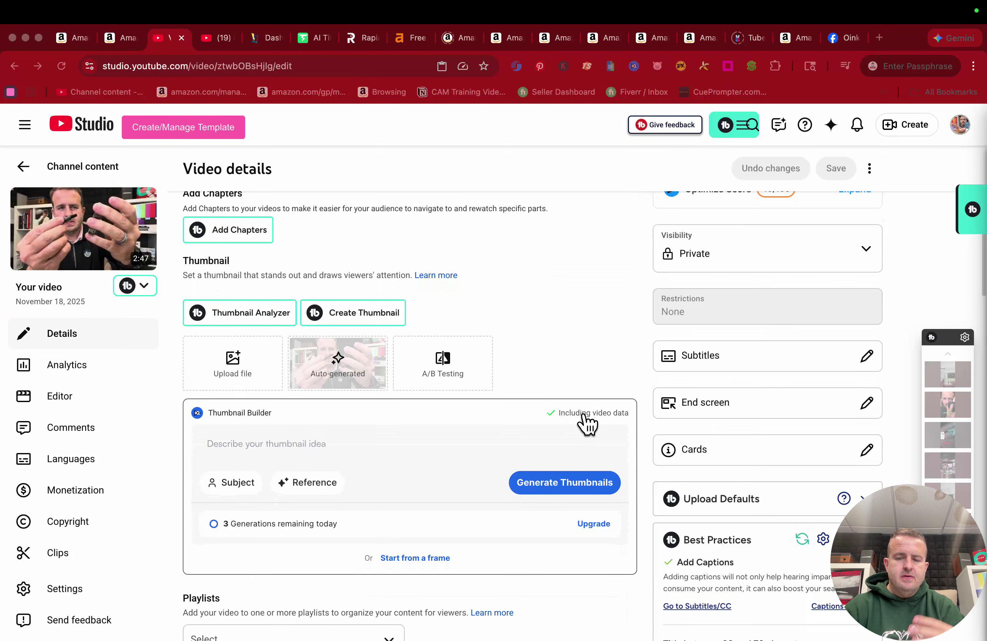
pyautogui.scroll(10, 630, 418)
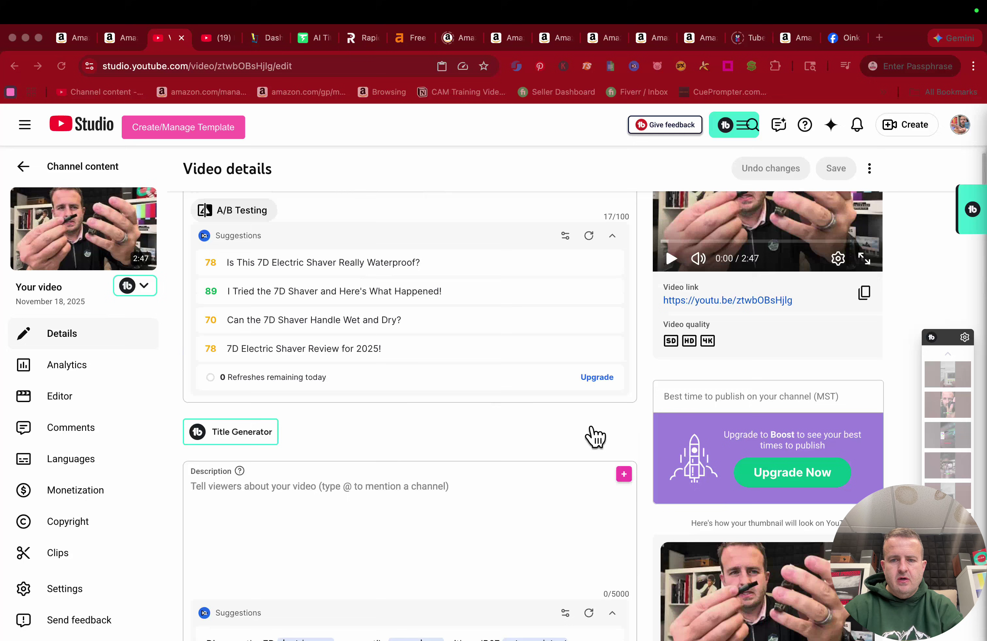
pyautogui.scroll(-8, 566, 427)
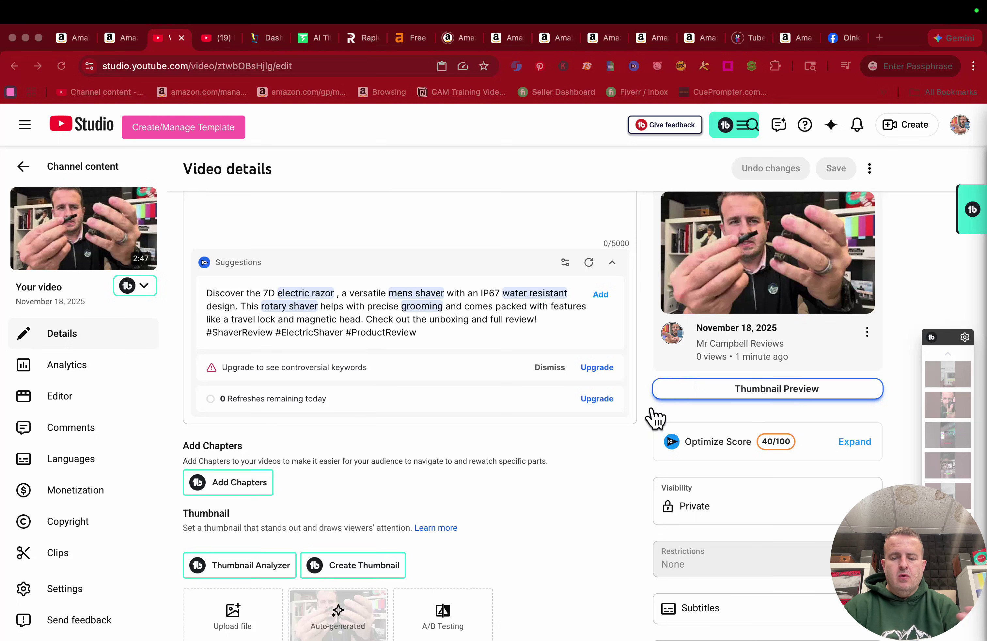
pyautogui.scroll(-2, 596, 495)
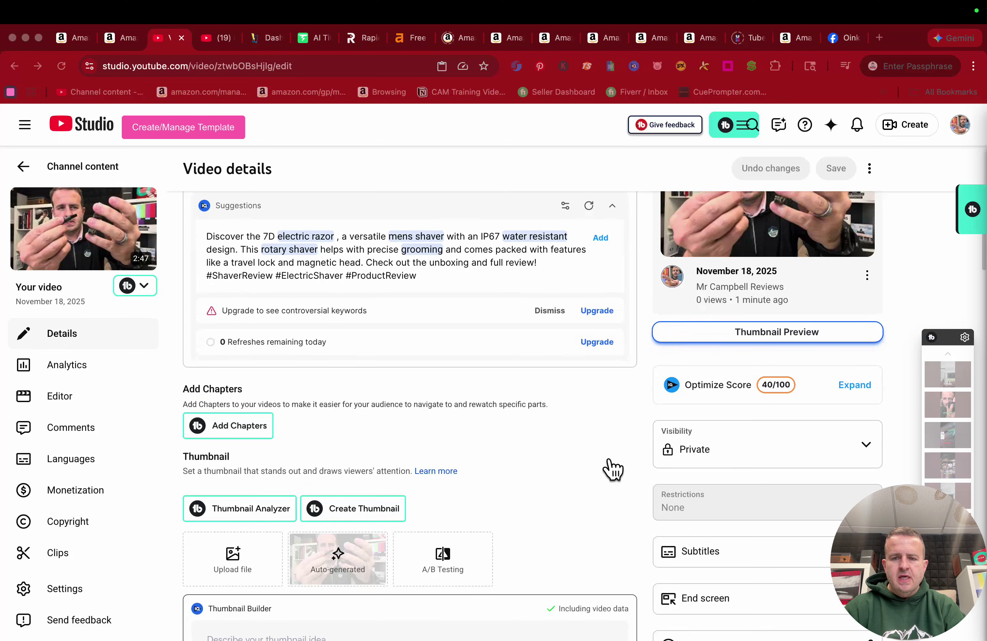
pyautogui.scroll(-6, 807, 454)
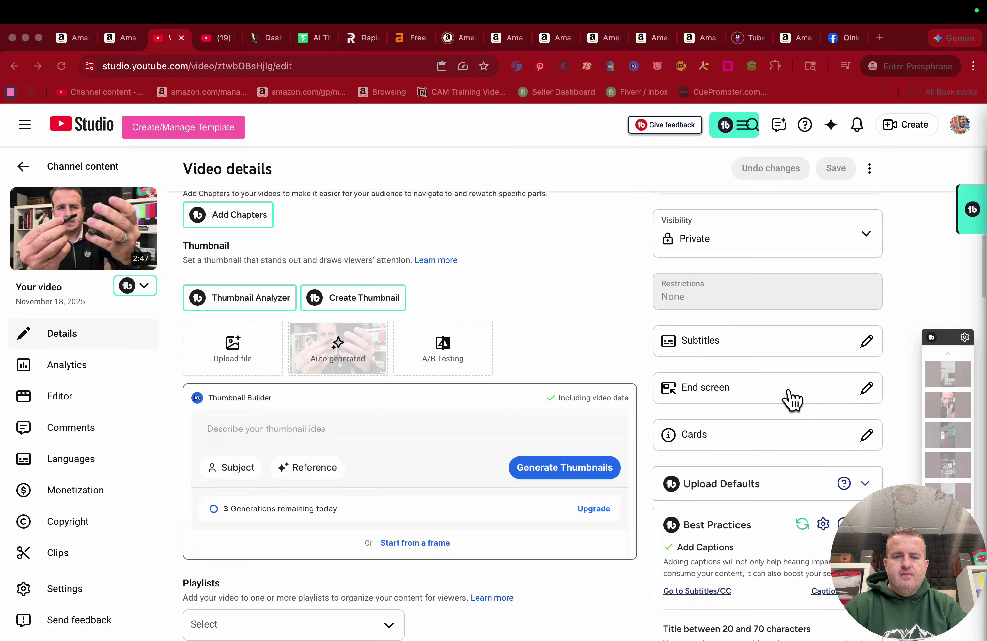
pyautogui.click(866, 389)
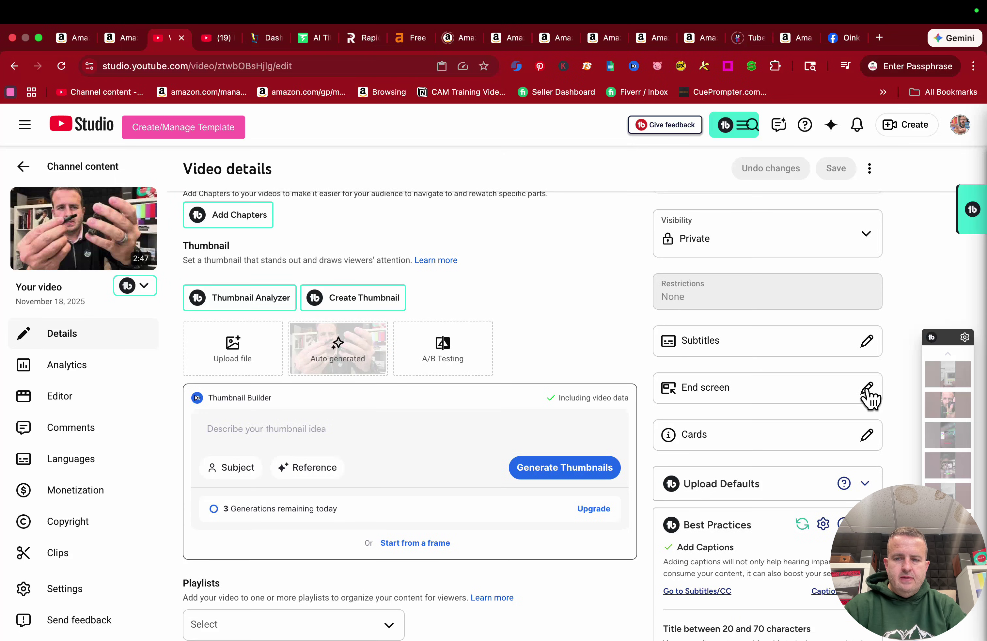
pyautogui.click(868, 389)
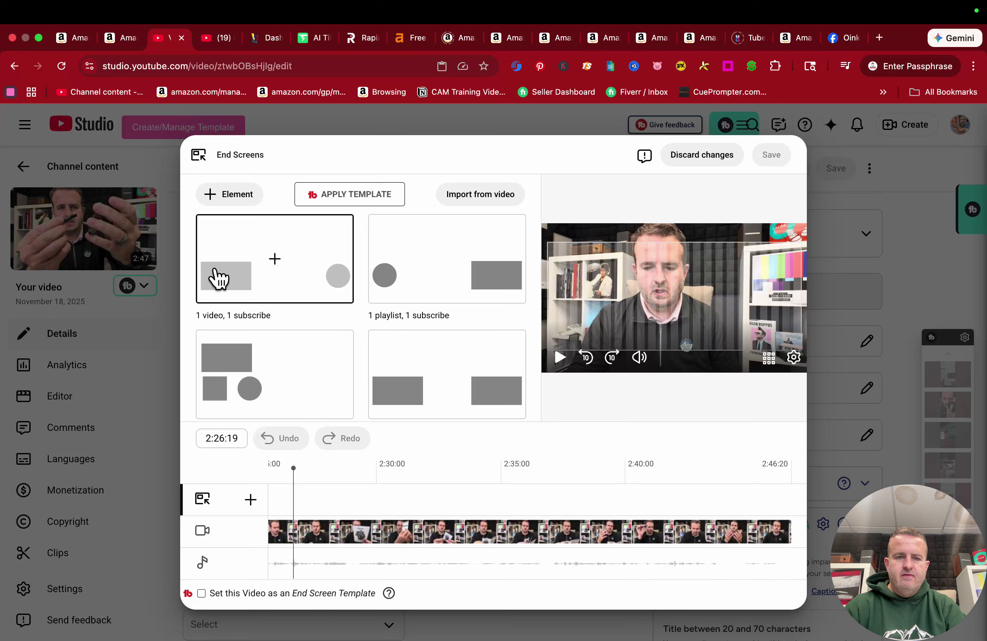
pyautogui.click(276, 268)
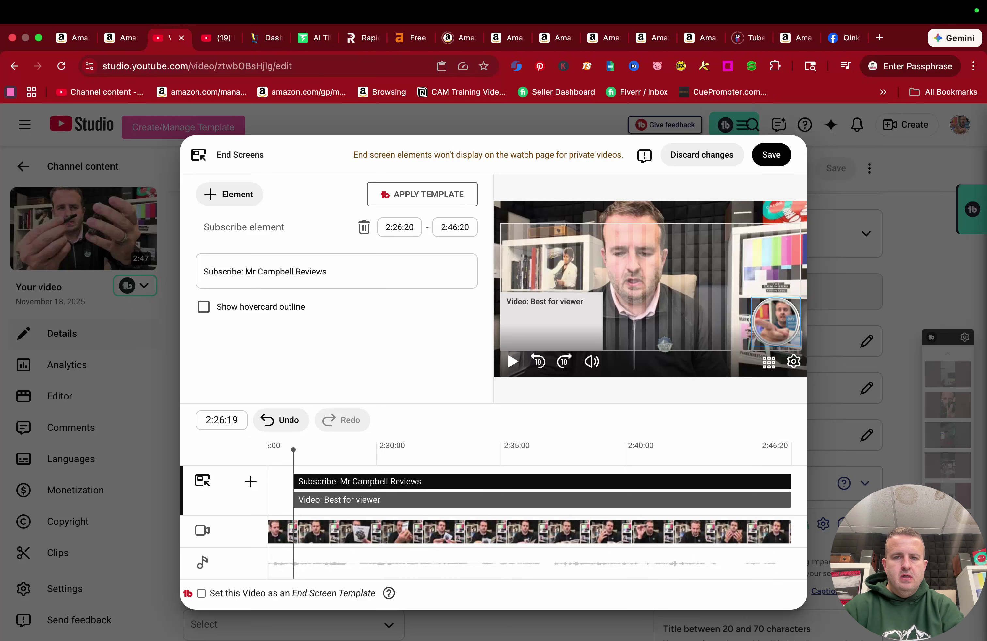
pyautogui.click(776, 158)
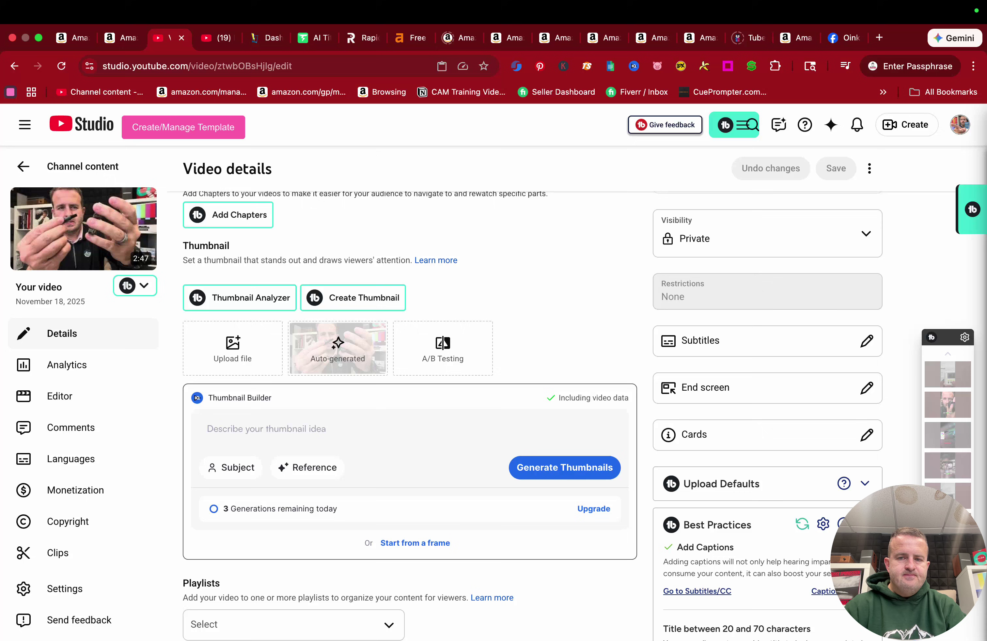
# Open the video's Cards editor and switch to the shaver's Amazon product page.
pyautogui.scroll(-3, 761, 338)
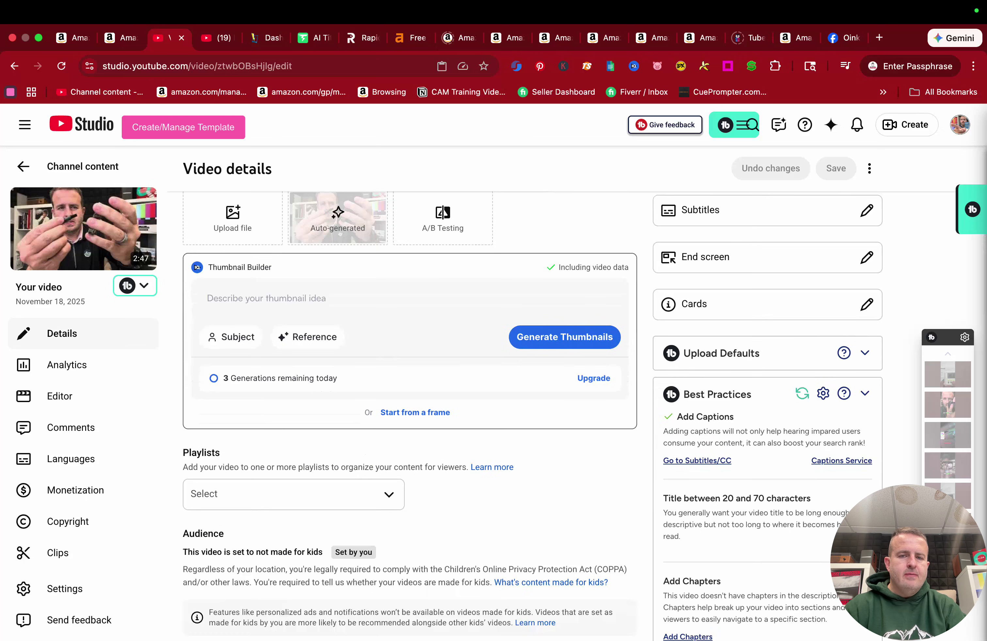
pyautogui.scroll(2, 775, 353)
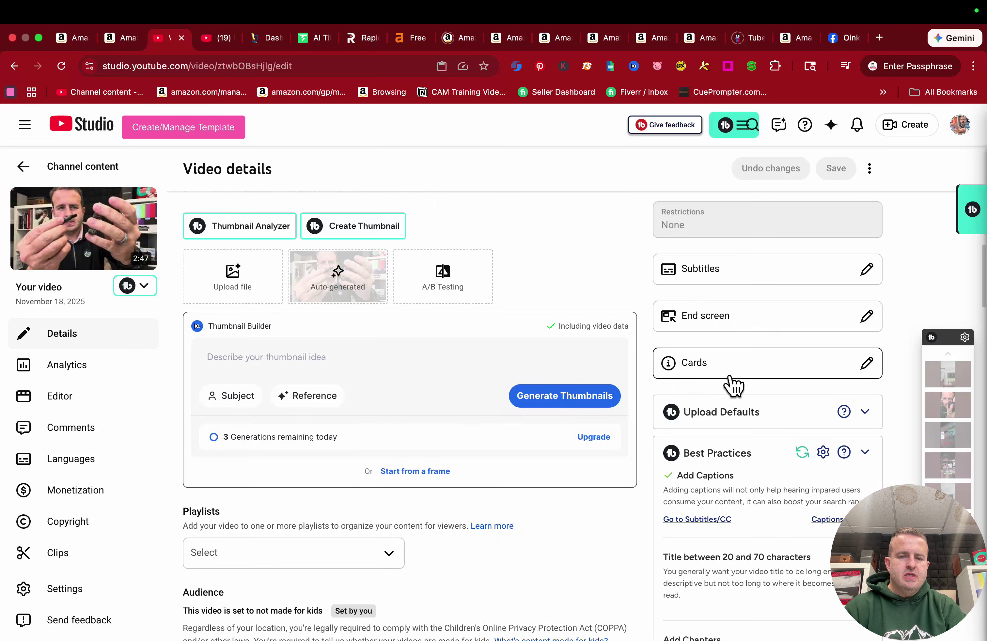
pyautogui.click(866, 366)
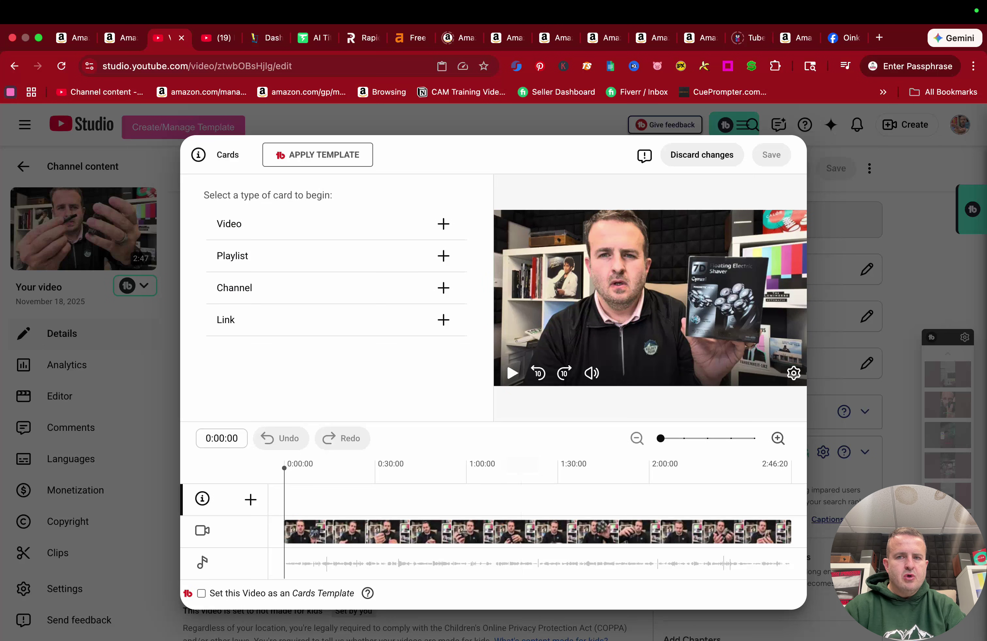
pyautogui.hotkey('ctrl', 'Right')
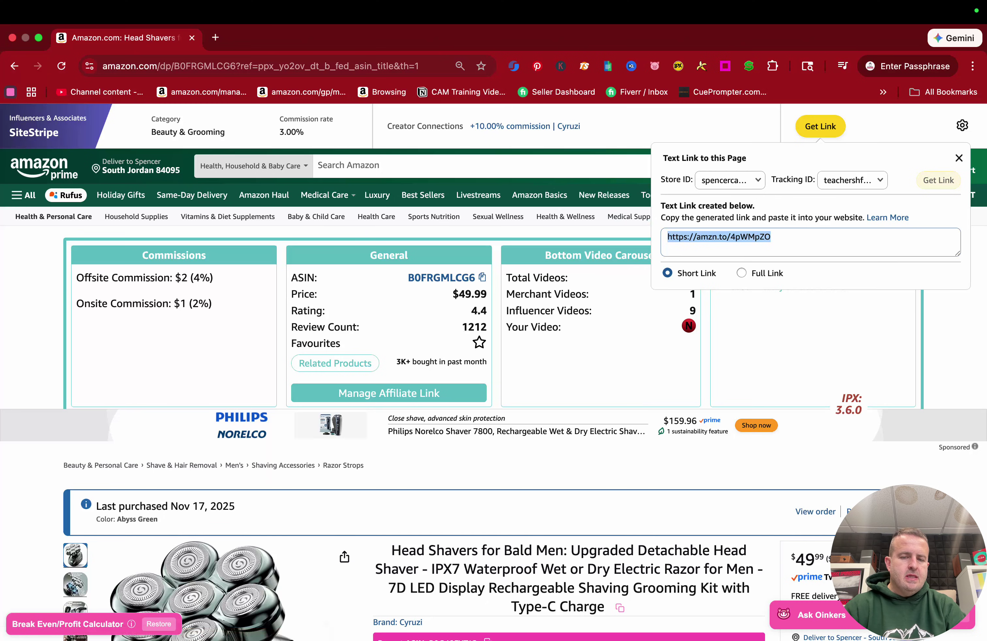
# Generate and copy a short SiteStripe affiliate link for the head shaver, then return to YouTube Studio.
pyautogui.press('Escape')
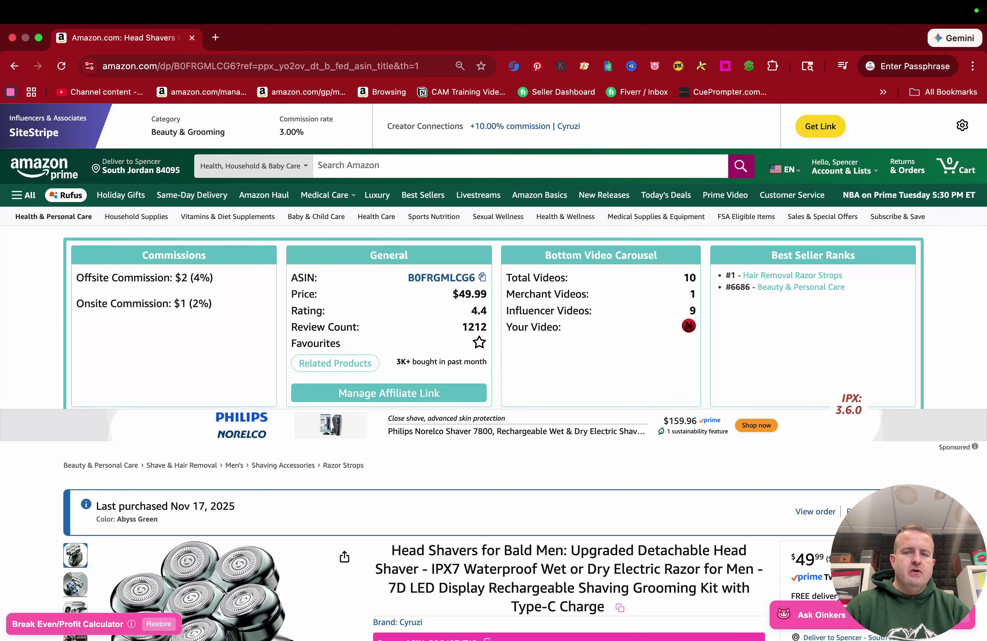
pyautogui.click(820, 133)
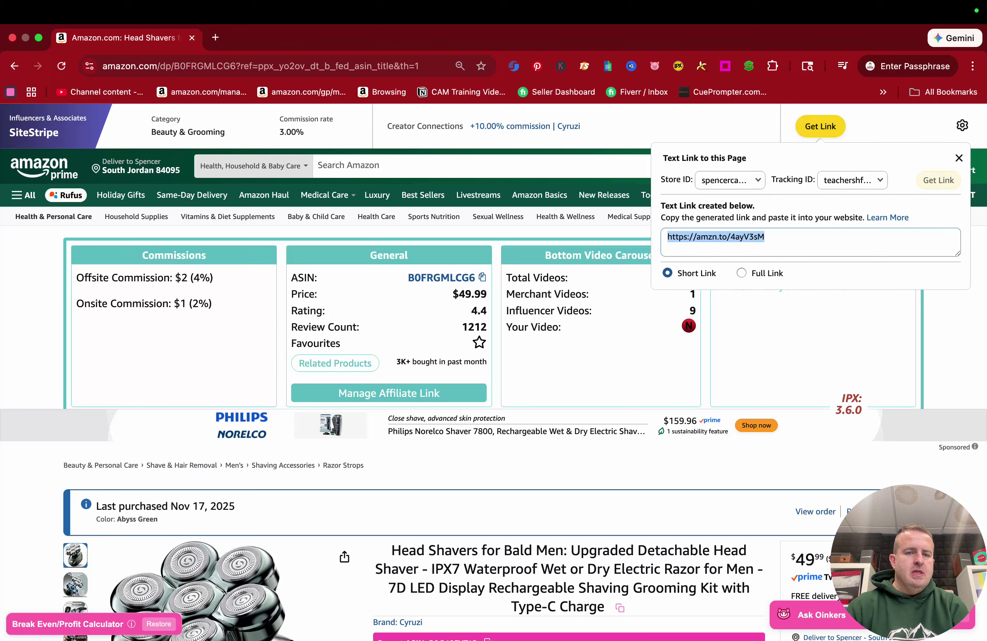
pyautogui.press('Escape')
pyautogui.hotkey('ctrl', 'Left')
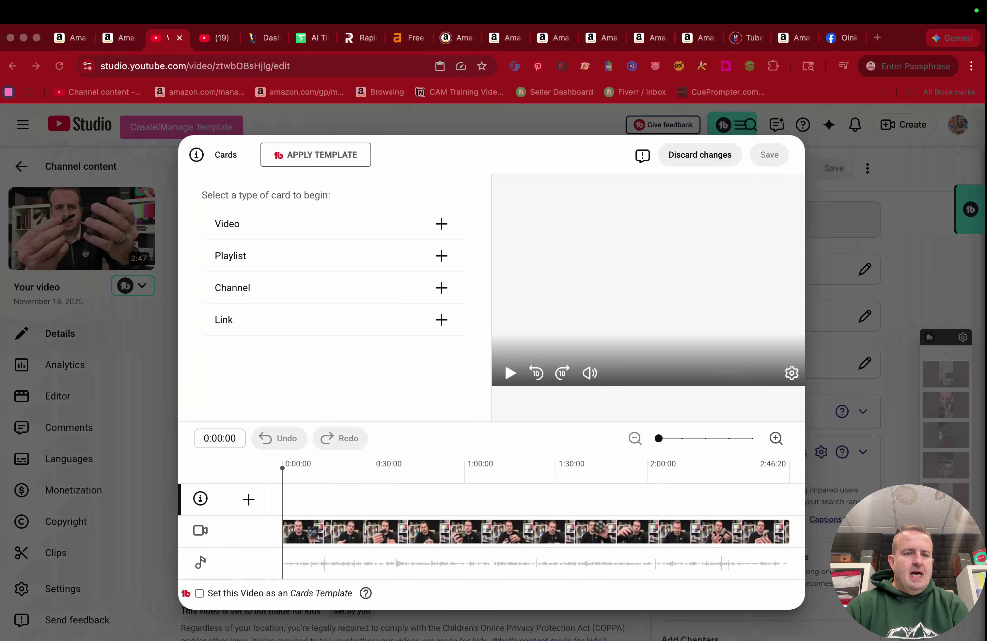
# Create a Link card from the pasted amzn.to affiliate link.
pyautogui.click(444, 320)
pyautogui.write('https://amzn.to/4ayV3sM')
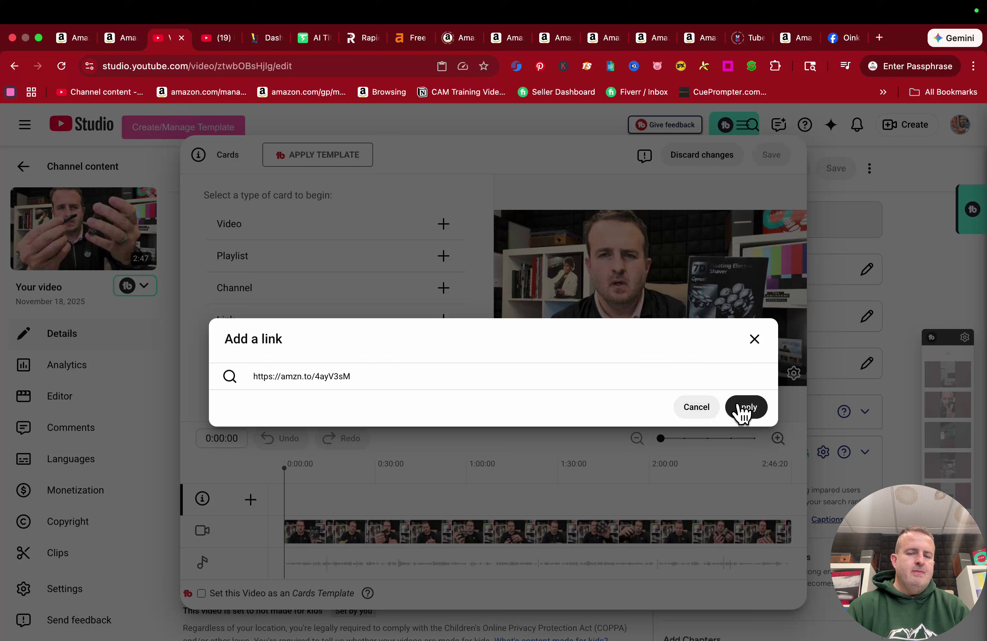
pyautogui.click(742, 409)
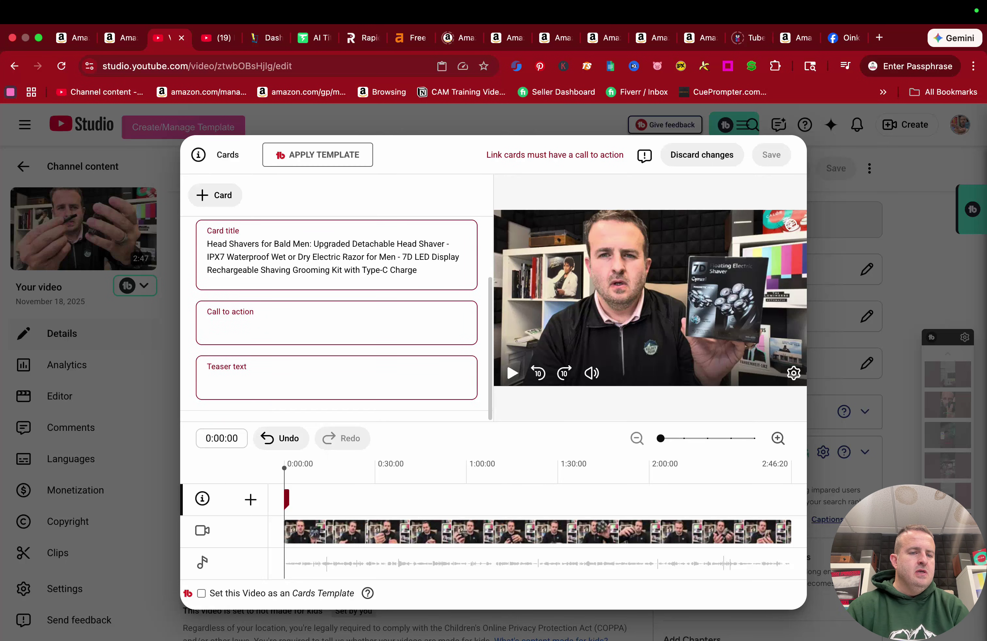
pyautogui.scroll(4, 260, 293)
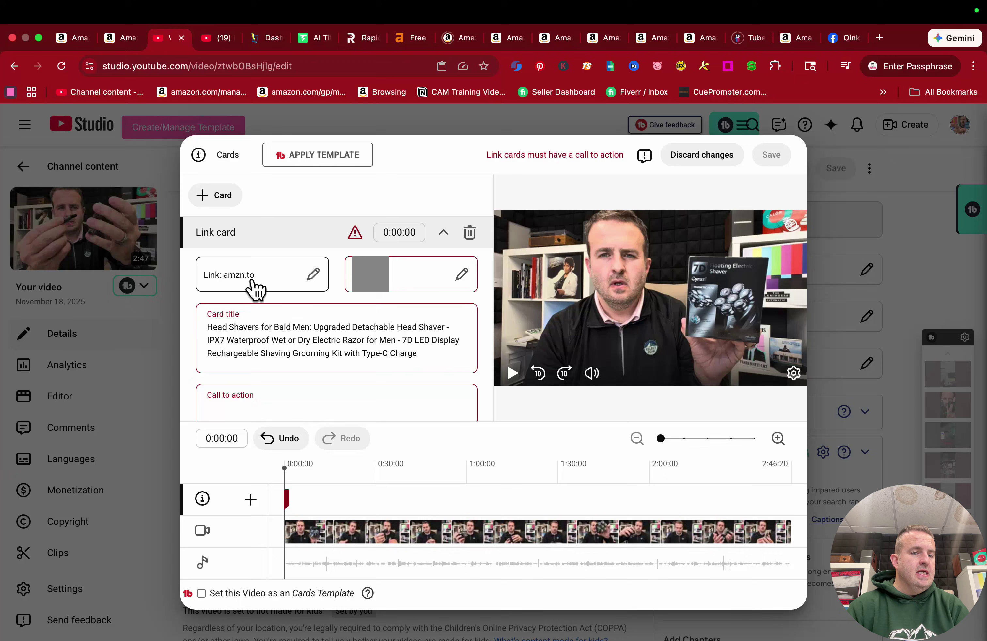
# Set the link card's image to the second shaver product photo from the Amazon page.
pyautogui.click(461, 274)
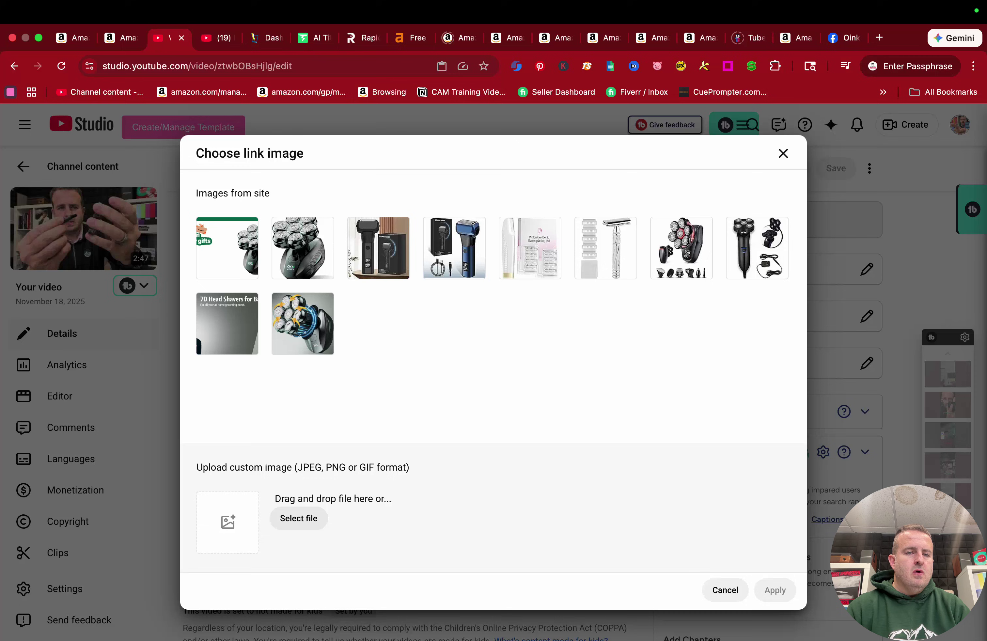
pyautogui.click(303, 248)
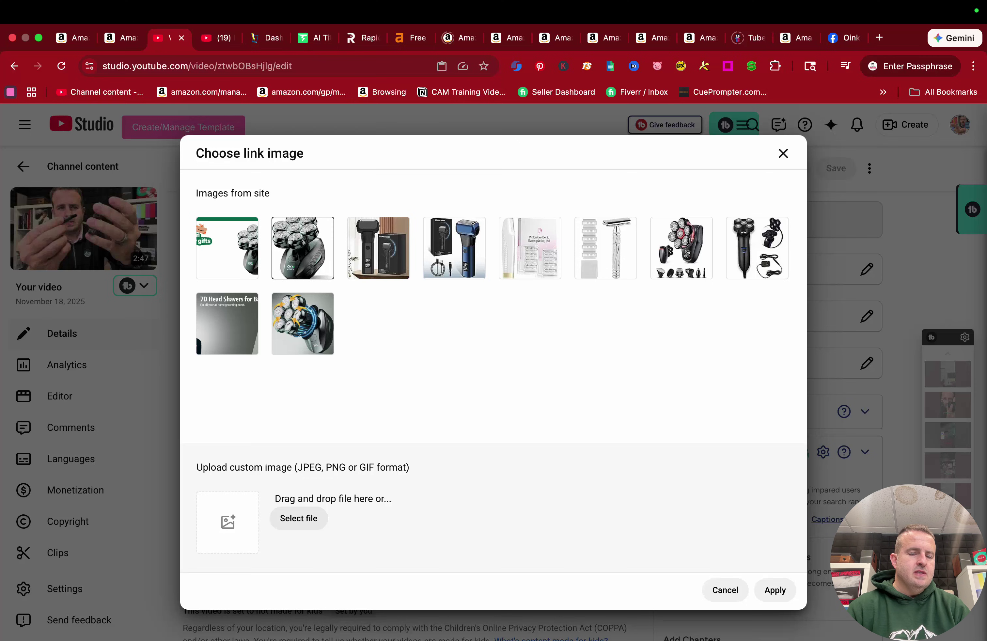
pyautogui.click(775, 594)
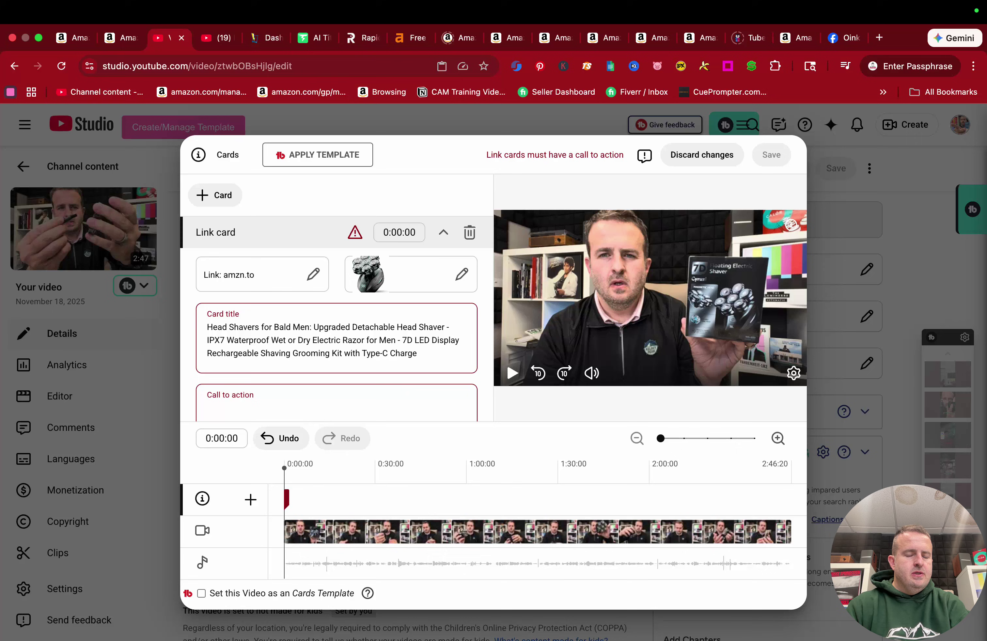
# Delete the card title text after 'Head Shavers for Bald Men:'.
pyautogui.moveTo(416, 353); pyautogui.dragTo(313, 327)
pyautogui.press('BackSpace')
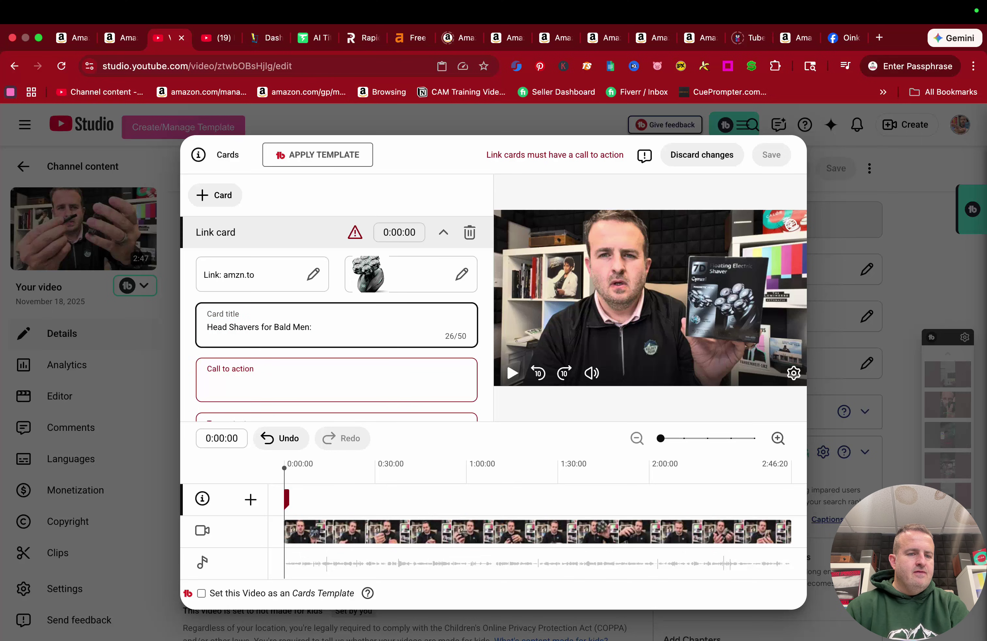
pyautogui.press('Escape')
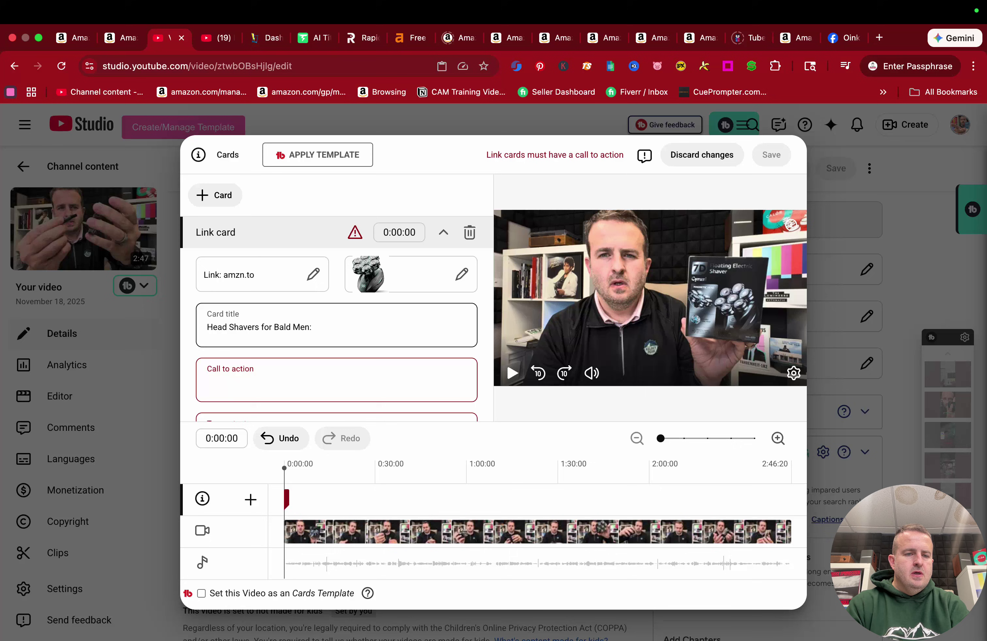
pyautogui.press('space')
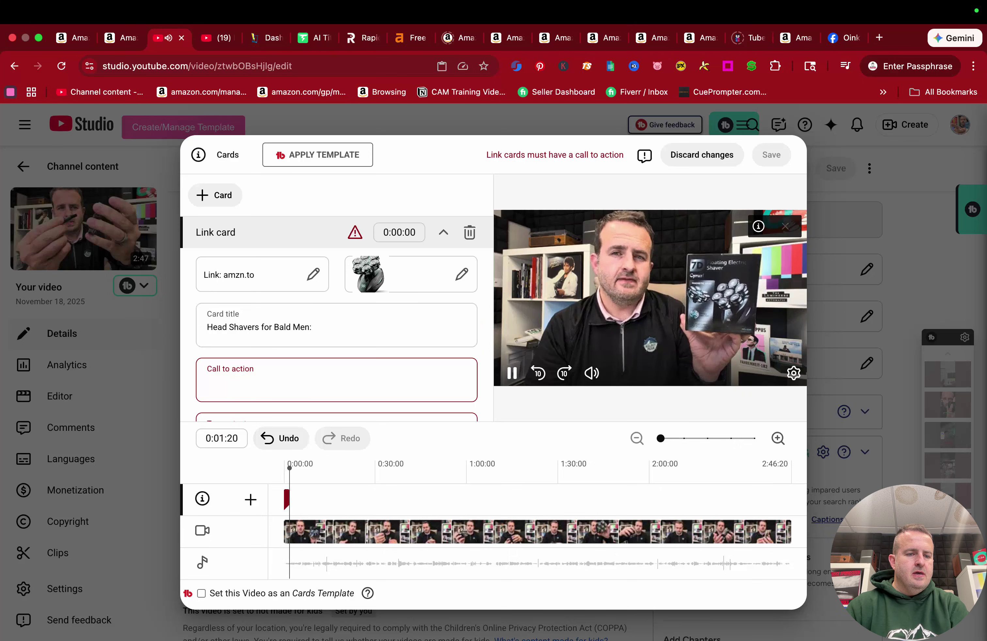
pyautogui.press('space')
pyautogui.click(312, 326)
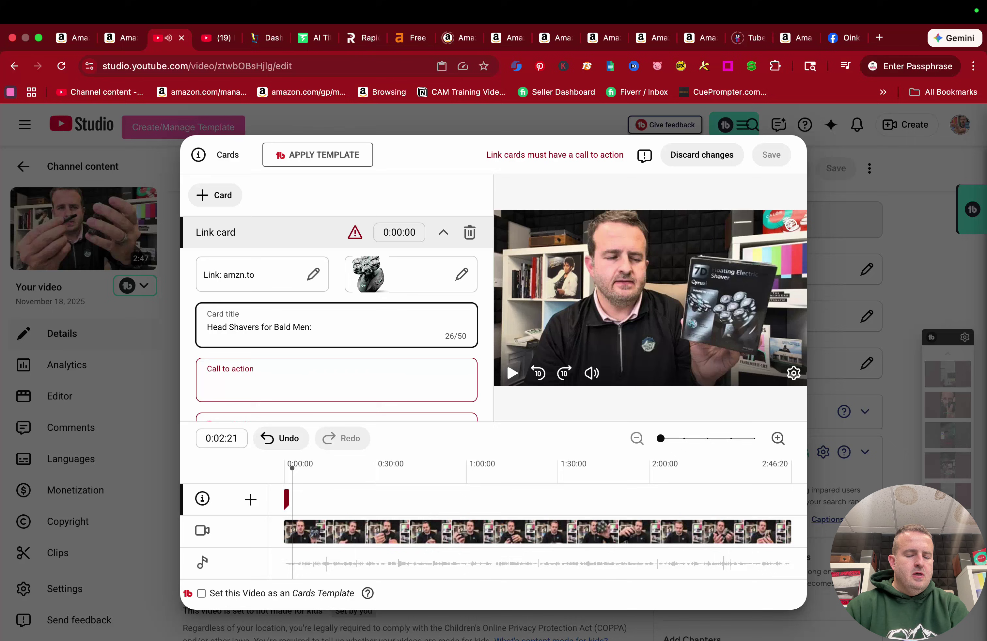
# Start the card title with '7D' and trim it back to '7D Head'.
pyautogui.write('&D')
pyautogui.press('BackSpace')
pyautogui.press('BackSpace')
pyautogui.write('y7')
pyautogui.press('BackSpace')
pyautogui.press('BackSpace')
pyautogui.write('7D')
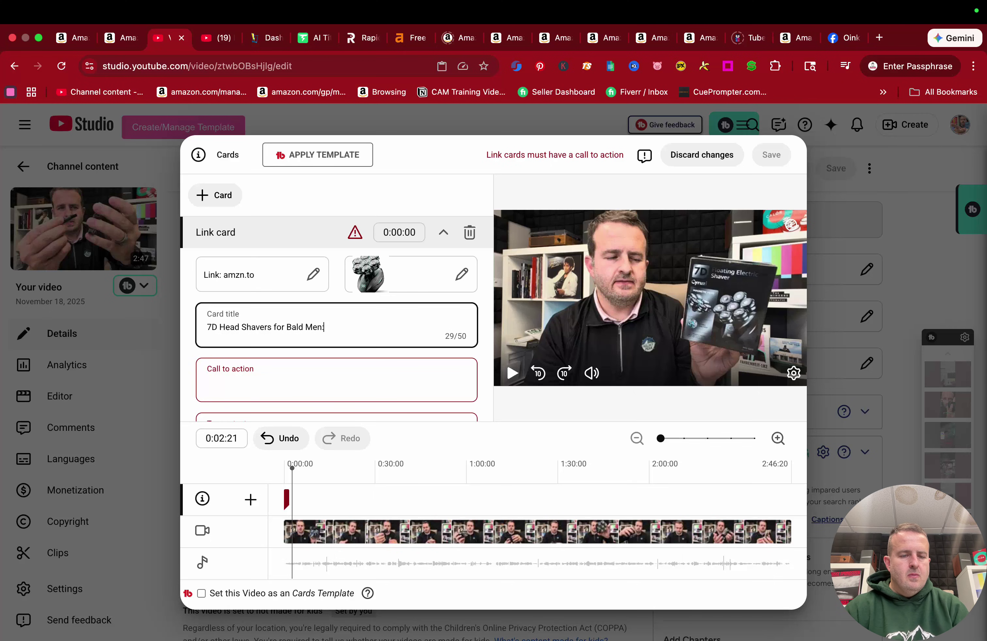
pyautogui.press('BackSpace')
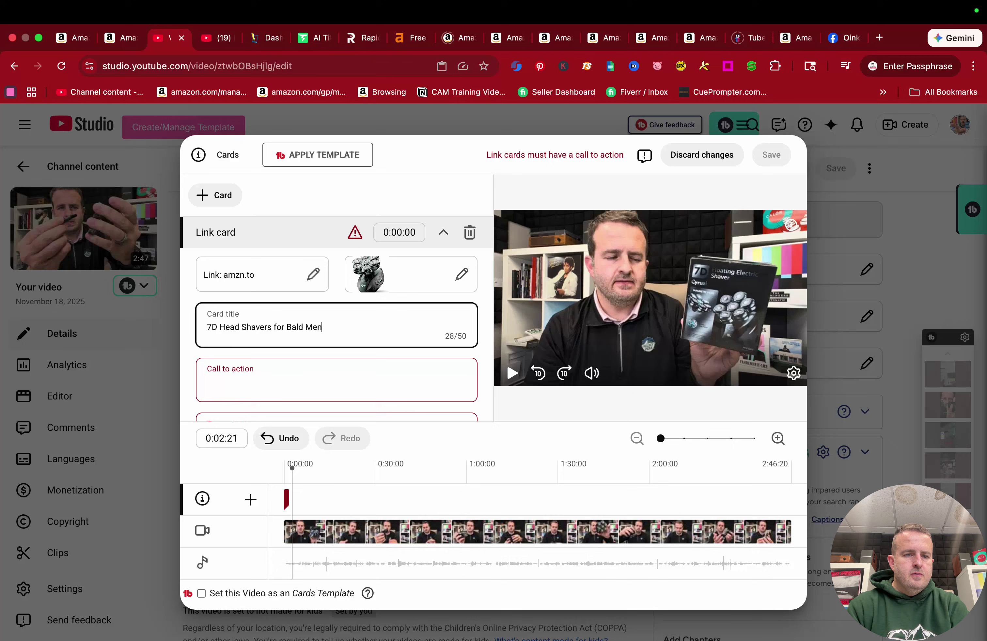
pyautogui.press('BackSpace')
pyautogui.press('BackSpace')
pyautogui.press('BackSpace')
pyautogui.press('BackSpace')
pyautogui.press('BackSpace')
pyautogui.press('BackSpace')
pyautogui.press('BackSpace')
pyautogui.press('BackSpace')
pyautogui.press('BackSpace')
pyautogui.press('BackSpace')
pyautogui.press('BackSpace')
pyautogui.press('BackSpace')
pyautogui.press('BackSpace')
pyautogui.press('BackSpace')
pyautogui.press('BackSpace')
pyautogui.press('BackSpace')
pyautogui.press('BackSpace')
pyautogui.press('BackSpace')
pyautogui.press('BackSpace')
pyautogui.press('BackSpace')
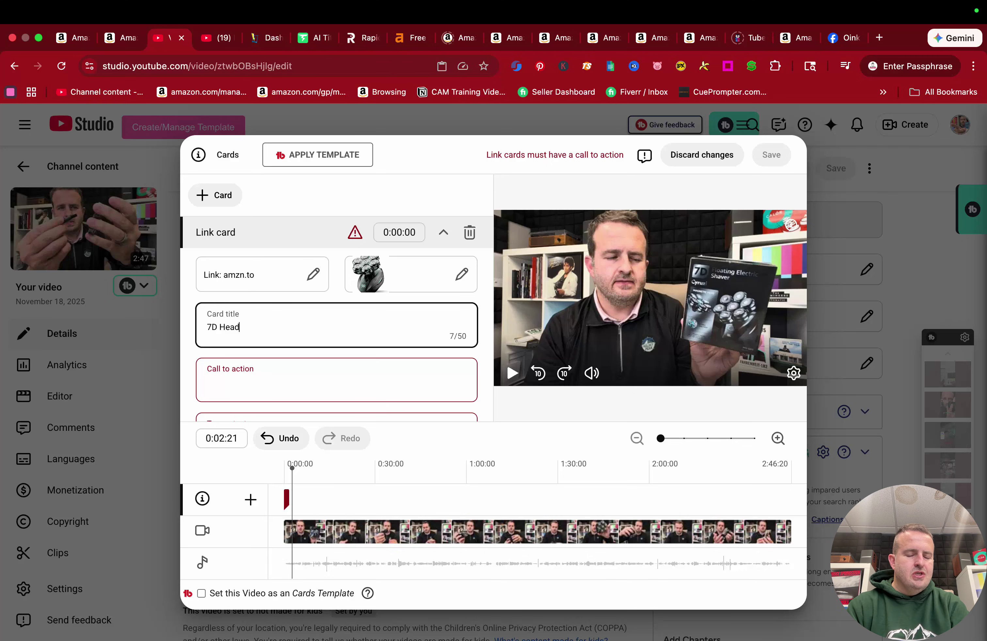
# Complete the card title as '7D Head Electric Wet/Dry Shaver'.
pyautogui.write('Sha')
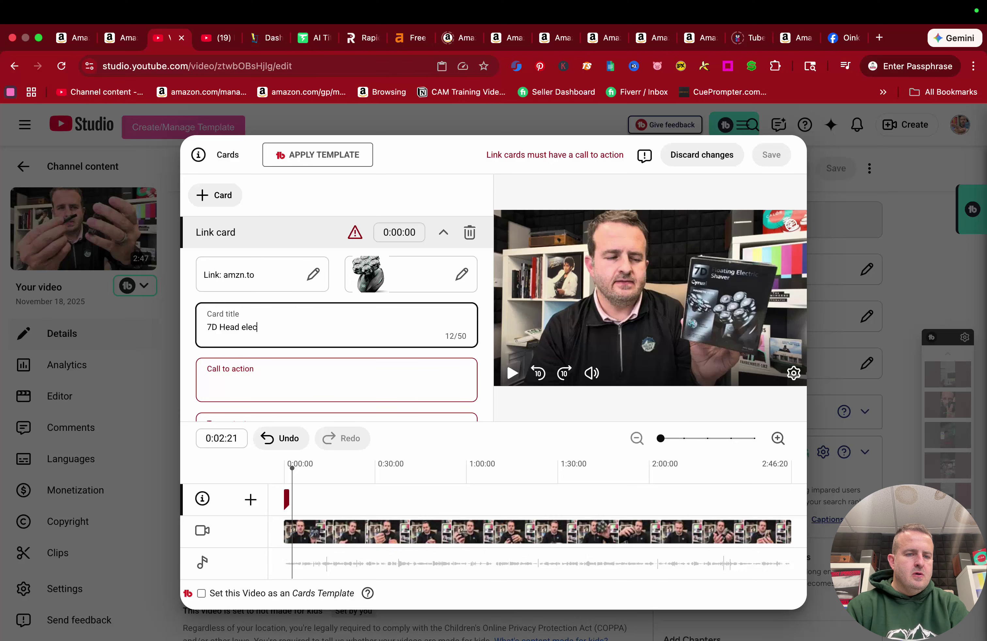
pyautogui.press('BackSpace')
pyautogui.press('BackSpace')
pyautogui.press('BackSpace')
pyautogui.press('BackSpace')
pyautogui.write('Sh')
pyautogui.press('BackSpace')
pyautogui.press('BackSpace')
pyautogui.write('Electric Shavere')
pyautogui.press('BackSpace')
pyautogui.write('fo')
pyautogui.press('BackSpace')
pyautogui.press('BackSpace')
pyautogui.press('BackSpace')
pyautogui.write('W')
pyautogui.press('BackSpace')
pyautogui.write('WE')
pyautogui.press('BackSpace')
pyautogui.write('et/Dry')
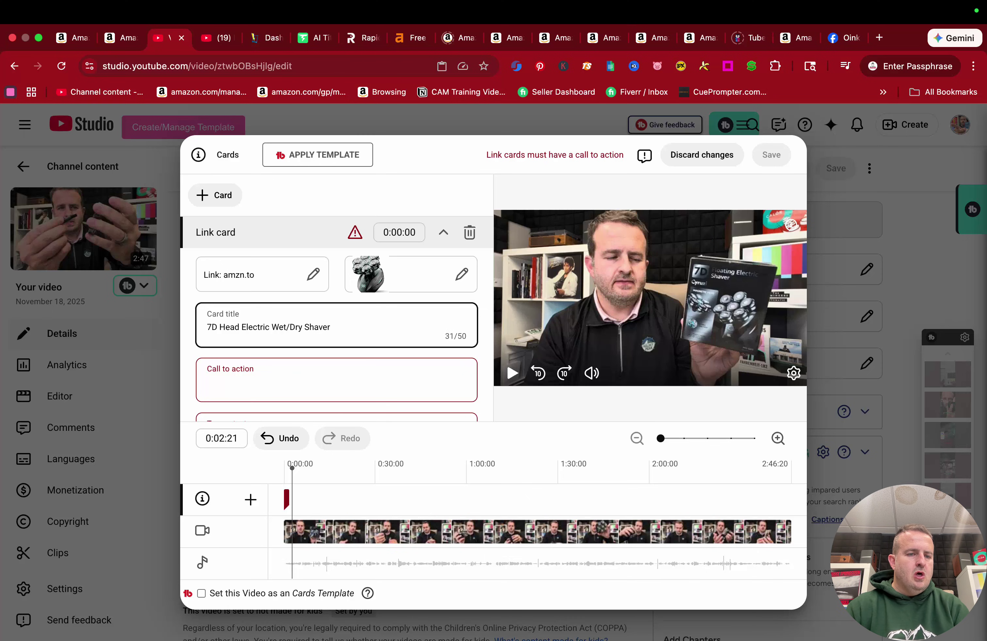
# Give the link card the call to action 'Buy Now!' and teaser 'Baldies Unite!'.
pyautogui.click(336, 381)
pyautogui.write('Buy No')
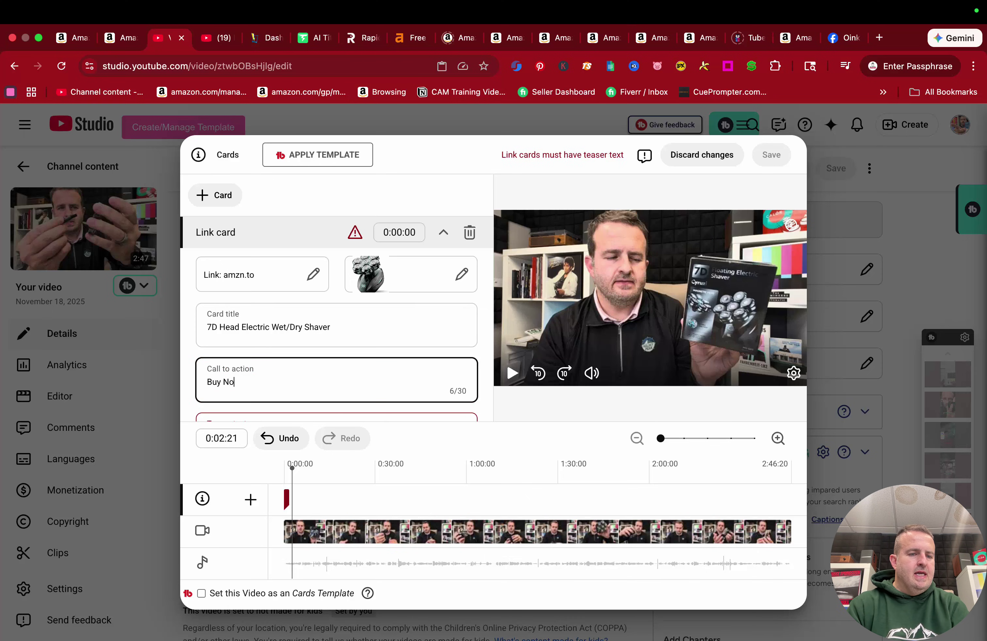
pyautogui.write('w!')
pyautogui.scroll(-2, 337, 320)
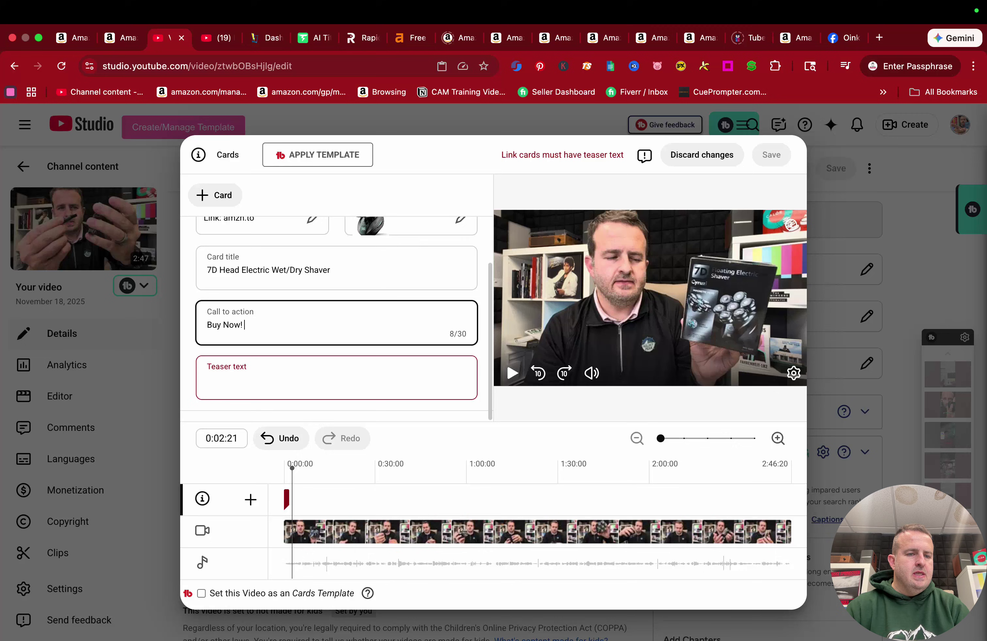
pyautogui.click(336, 380)
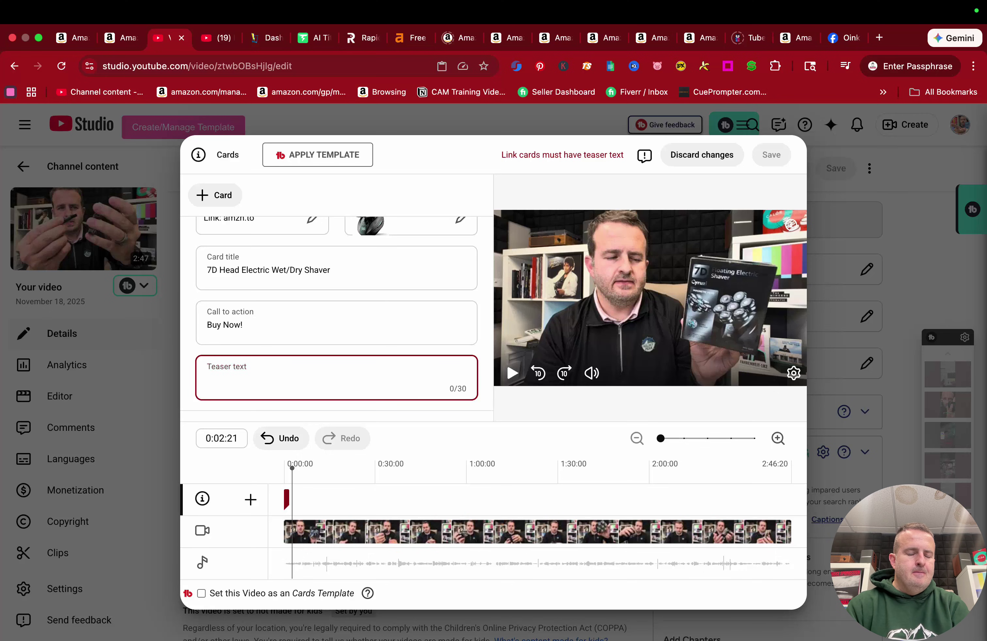
pyautogui.write('Baldie')
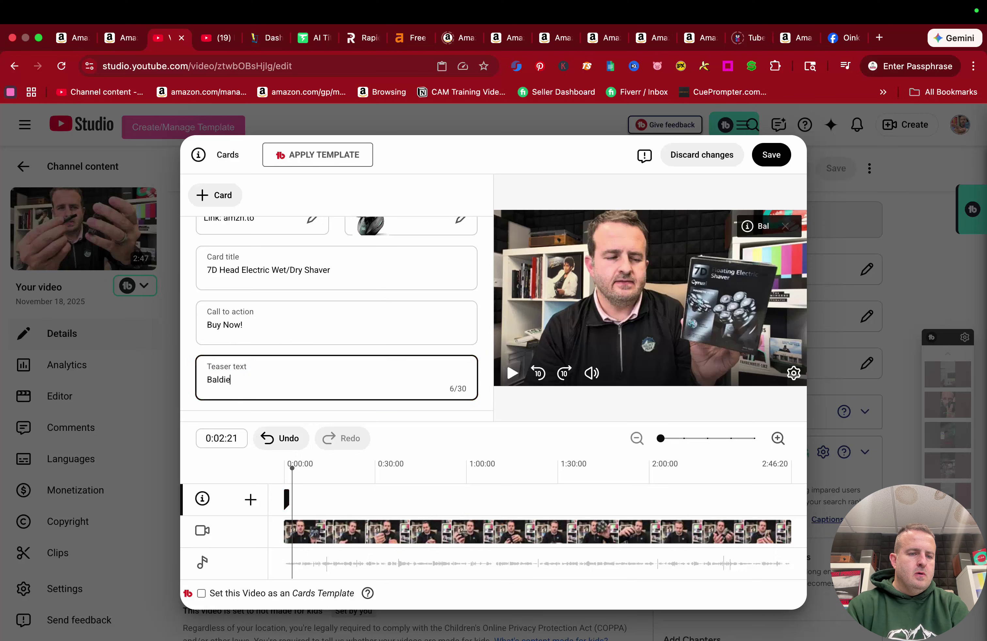
pyautogui.write('s Unite')
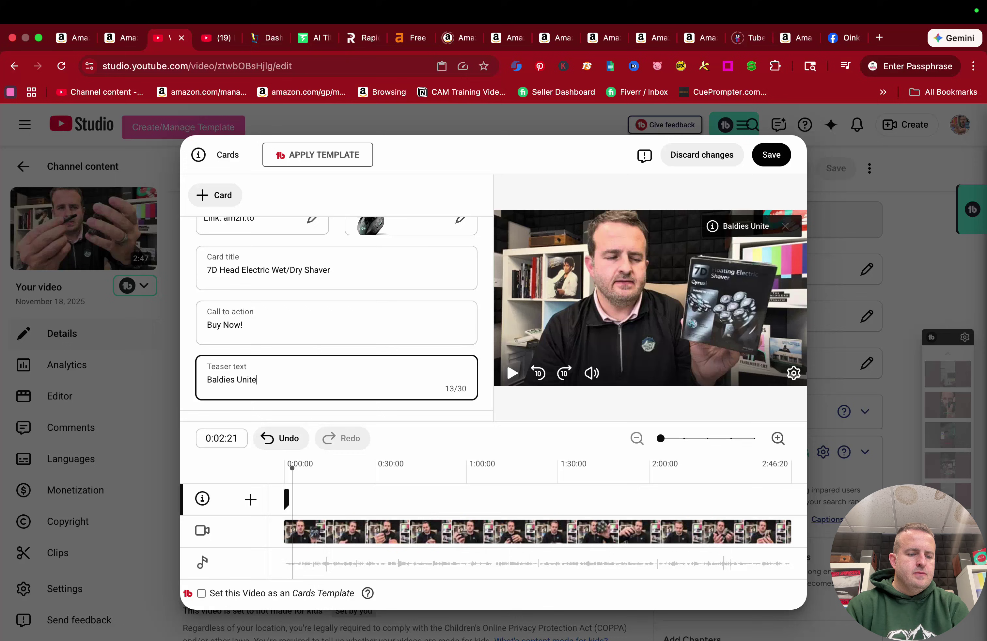
pyautogui.write('!')
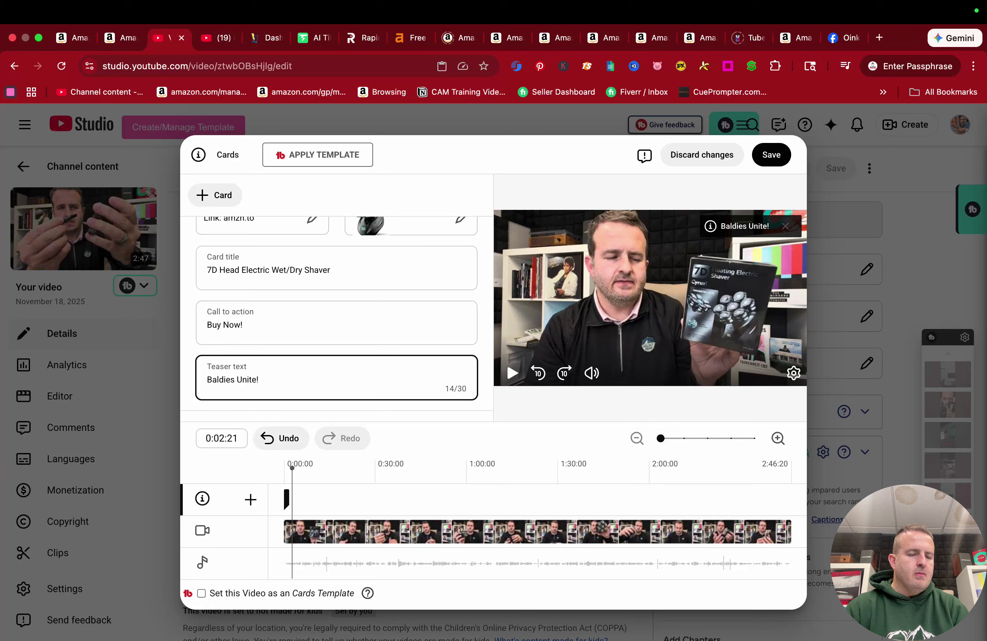
# Move the link card from 0:00 to about 1:25 on the Cards timeline.
pyautogui.moveTo(286, 500)
pyautogui.mouseDown()
pyautogui.moveTo(598, 499)
pyautogui.moveTo(527, 499)
pyautogui.mouseUp()
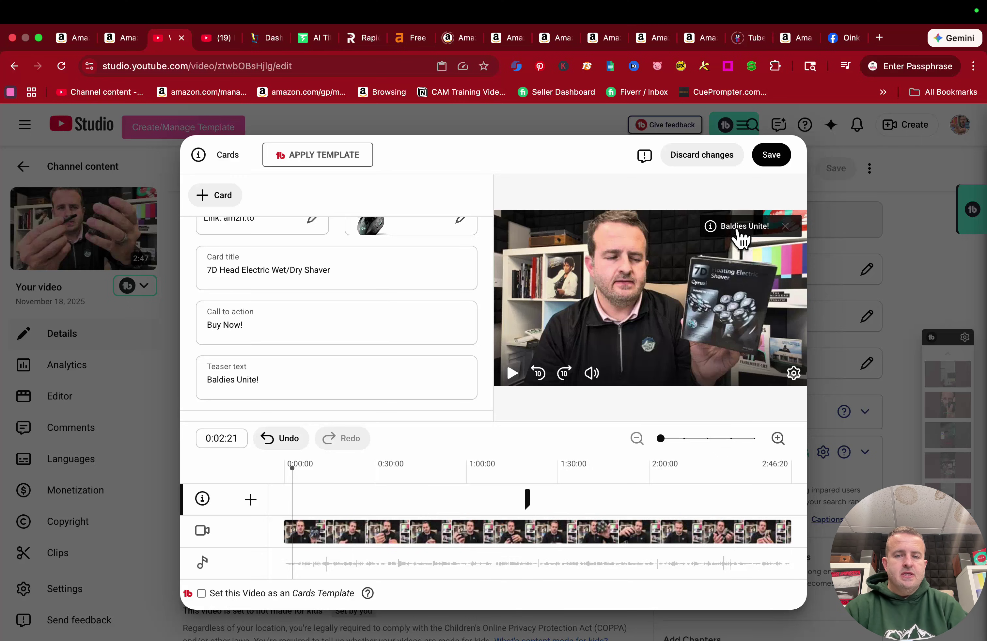
pyautogui.click(245, 325)
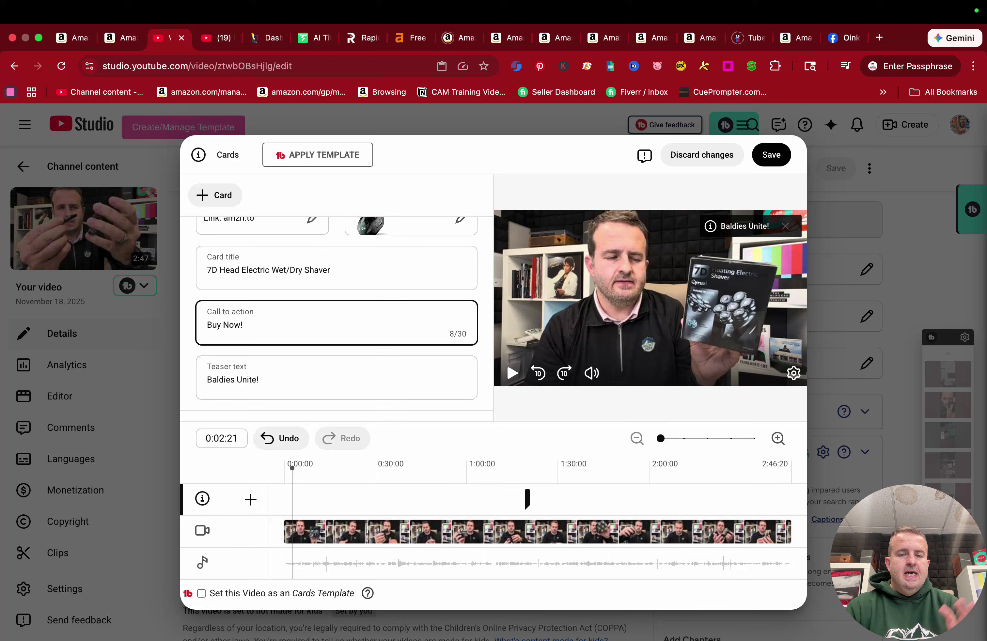
# Save the link card settings.
pyautogui.click(766, 159)
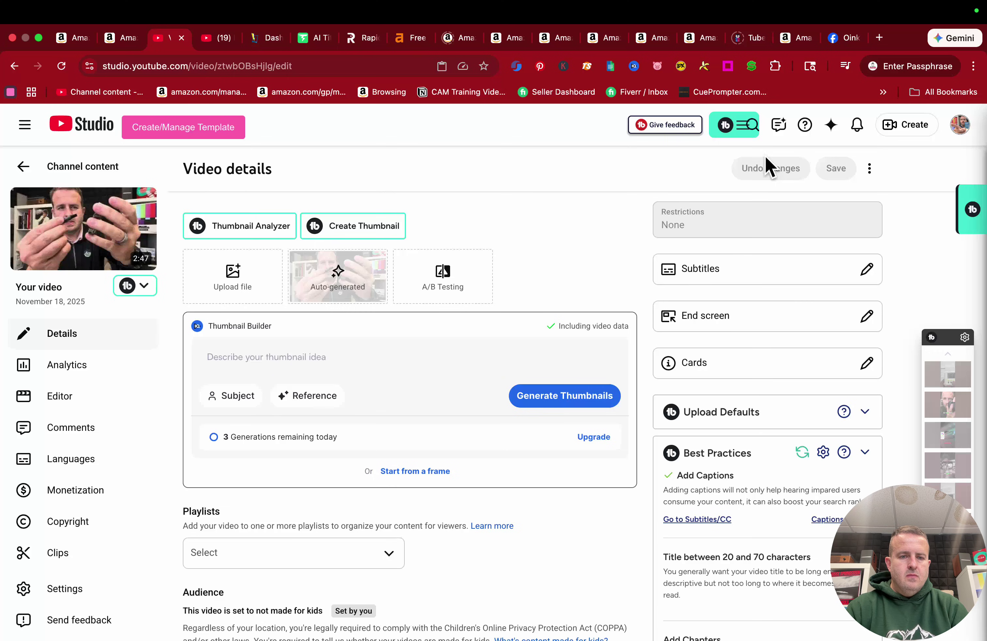
pyautogui.scroll(-10, 551, 400)
pyautogui.scroll(-20, 550, 395)
pyautogui.scroll(20, 556, 406)
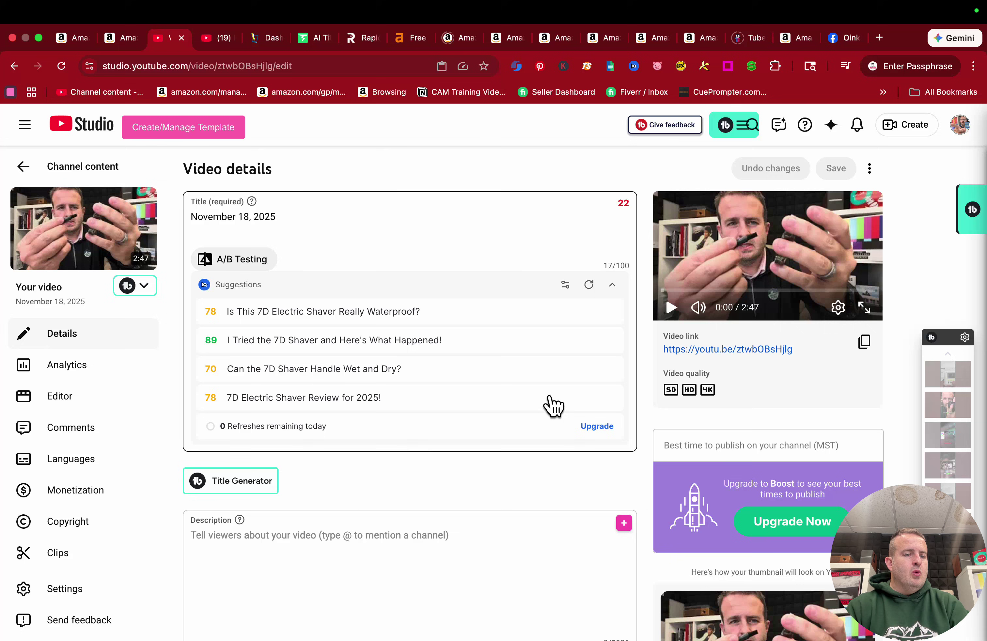
pyautogui.scroll(-15, 787, 413)
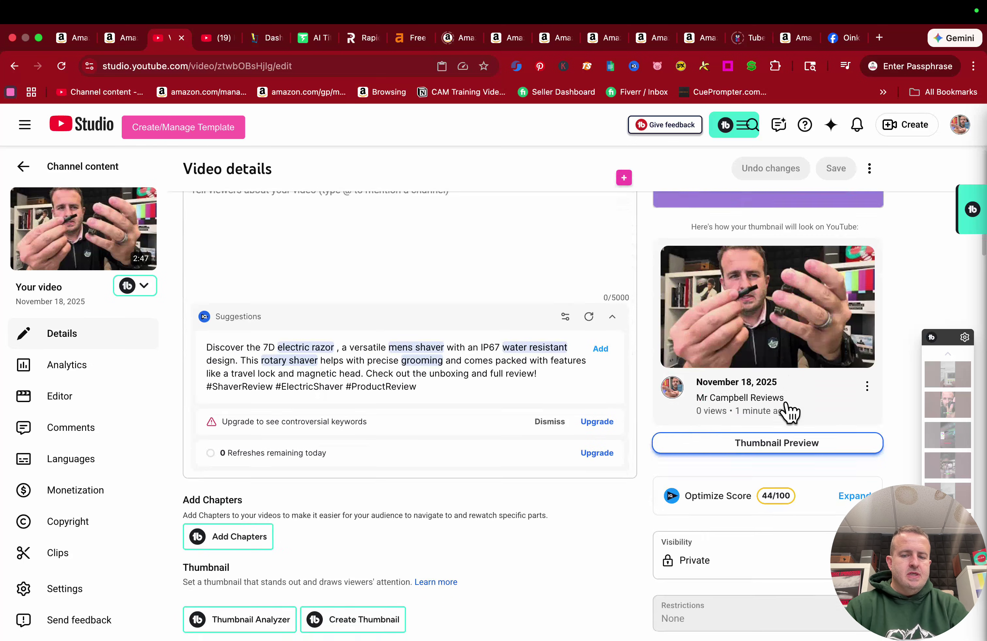
# Set the video's visibility to Public, save the details, and go to its watch page.
pyautogui.click(839, 366)
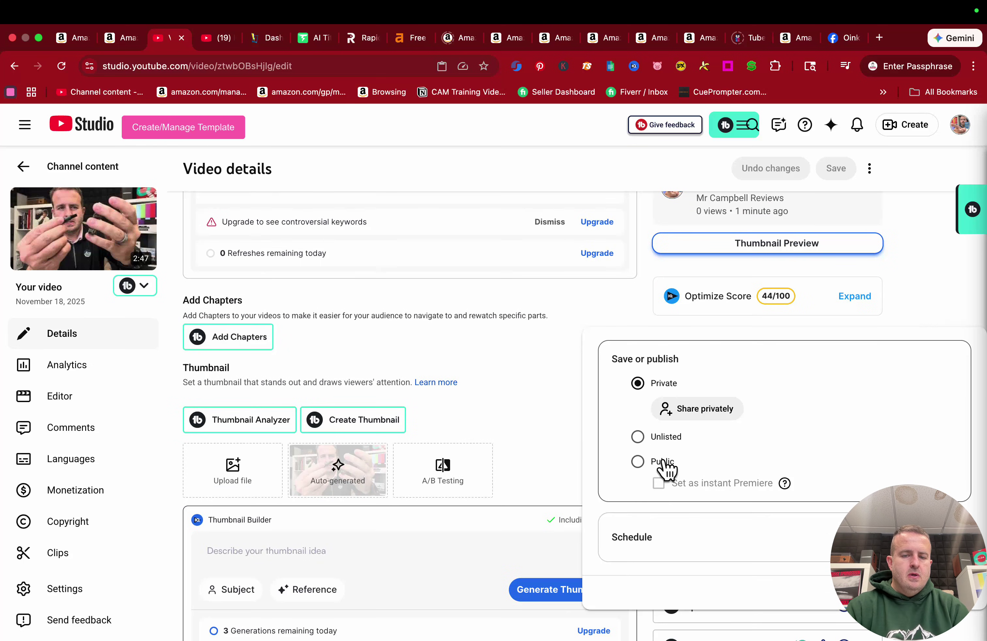
pyautogui.click(637, 463)
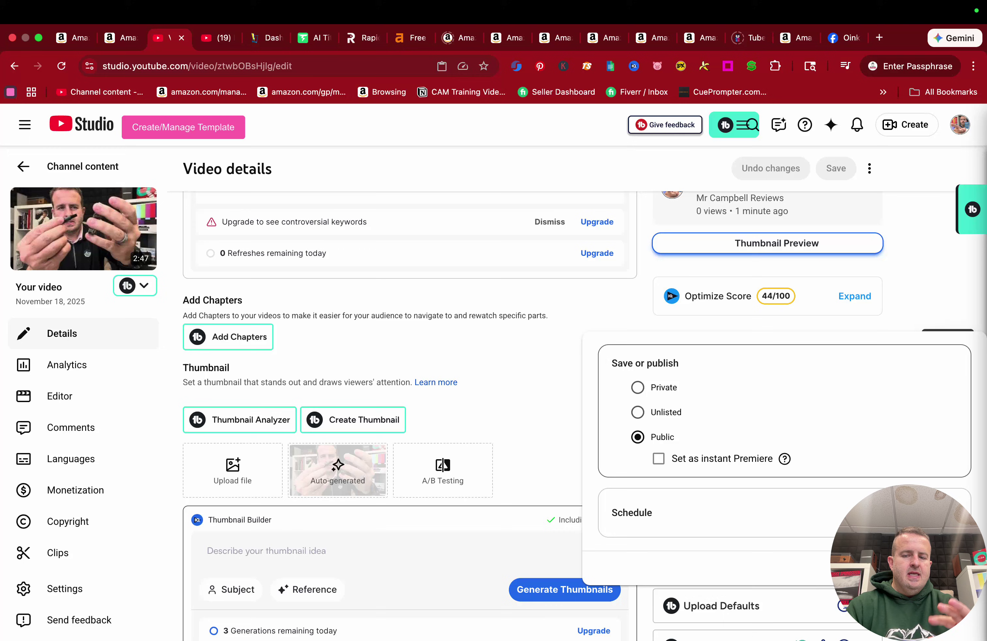
pyautogui.press('Escape')
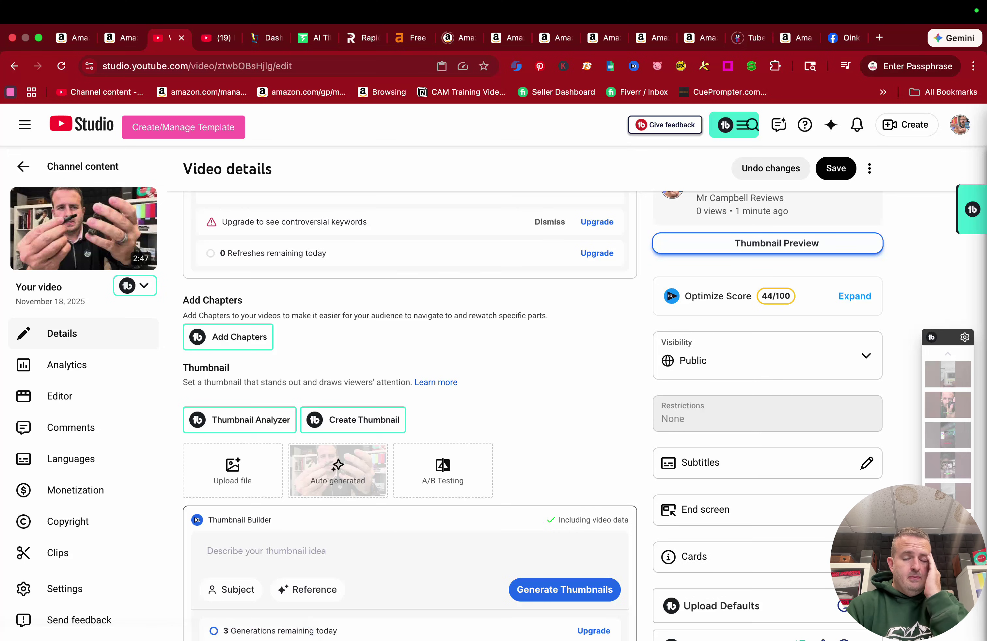
pyautogui.click(836, 169)
pyautogui.hotkey('ctrl', 'Tab')
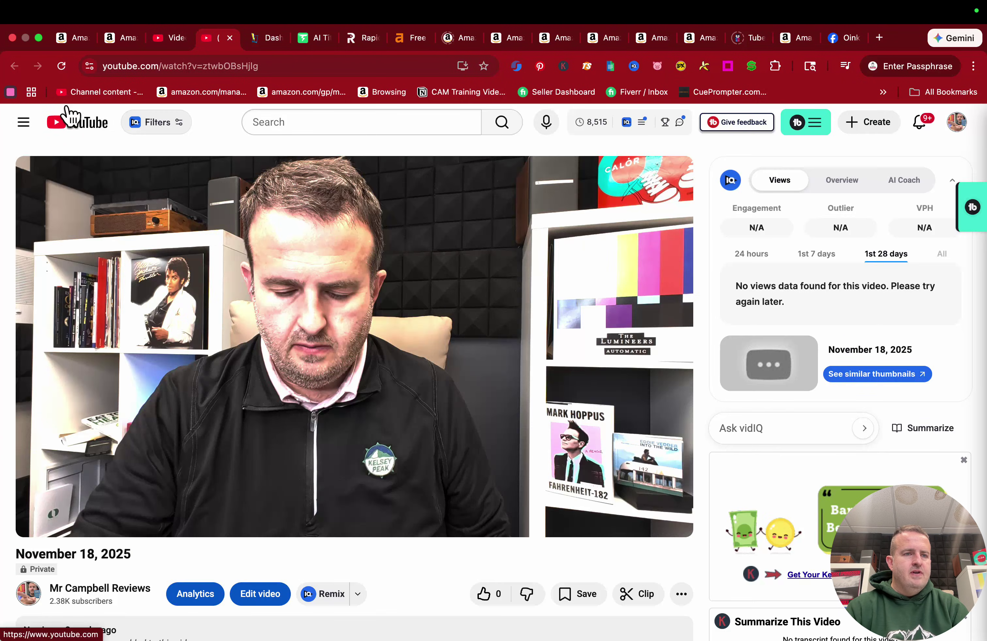
# Reload the watch page, expand the description, and open the shaver's Amazon product link.
pyautogui.click(62, 65)
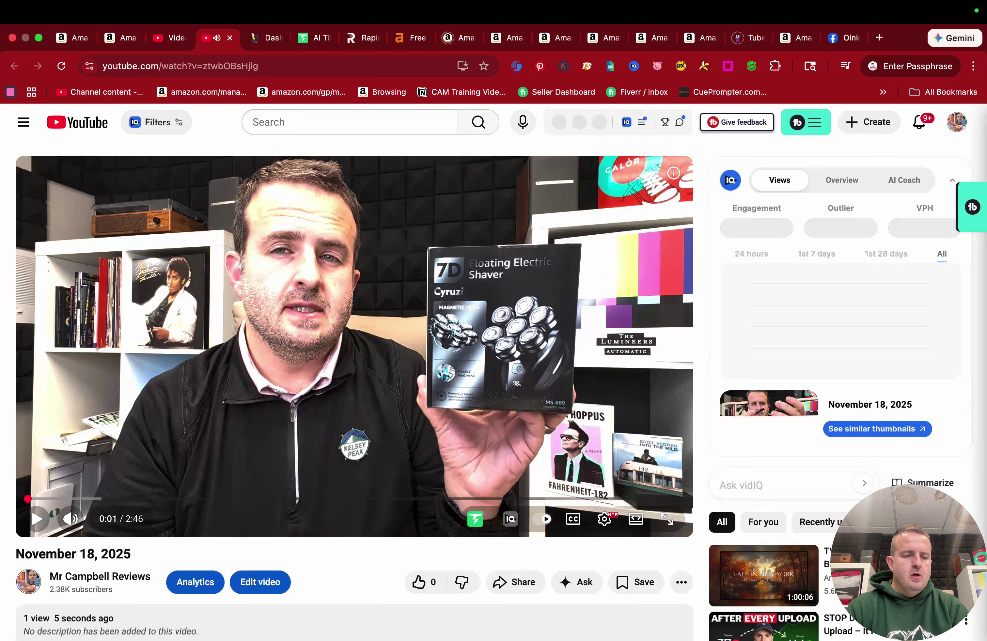
pyautogui.scroll(-6, 403, 470)
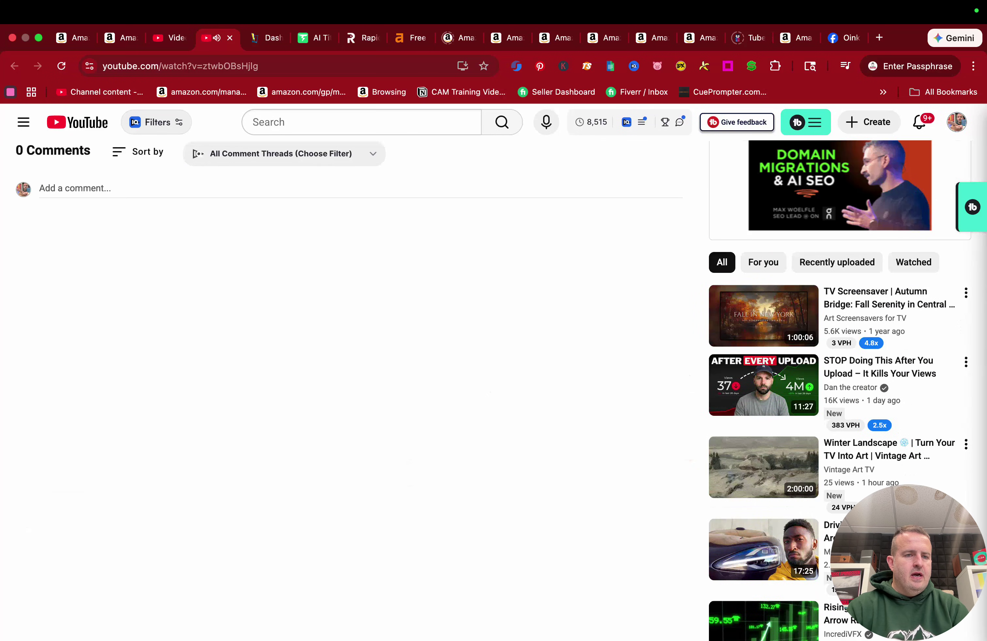
pyautogui.scroll(3, 283, 366)
pyautogui.click(68, 249)
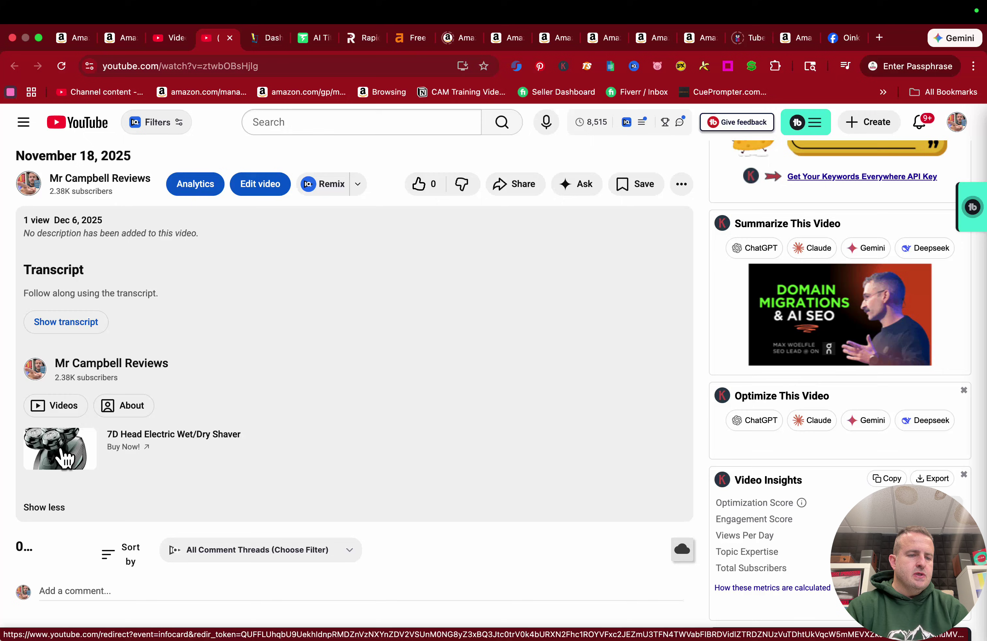
pyautogui.click(85, 454)
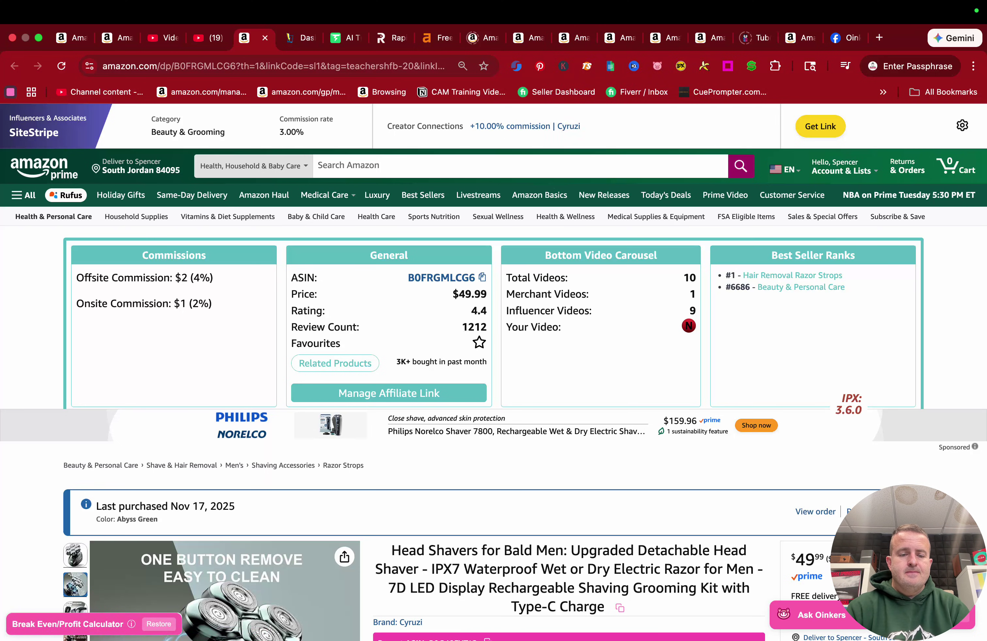
# Switch from the Amazon product page to the desktop and stop the screen recording.
pyautogui.hotkey('ctrl', 'Left')
pyautogui.hotkey('ctrl', 'Left')
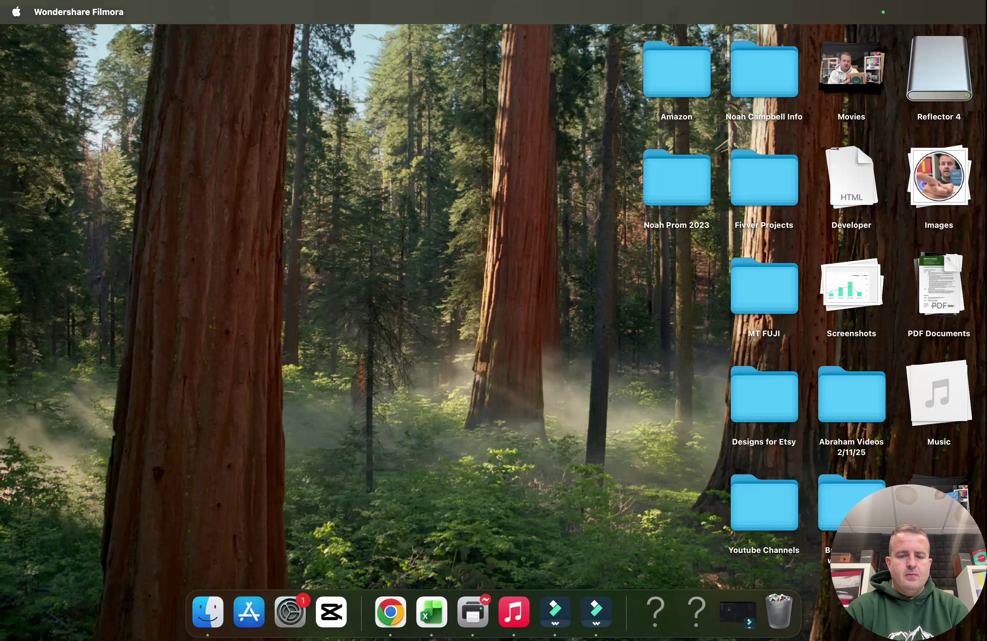
pyautogui.click(596, 612)
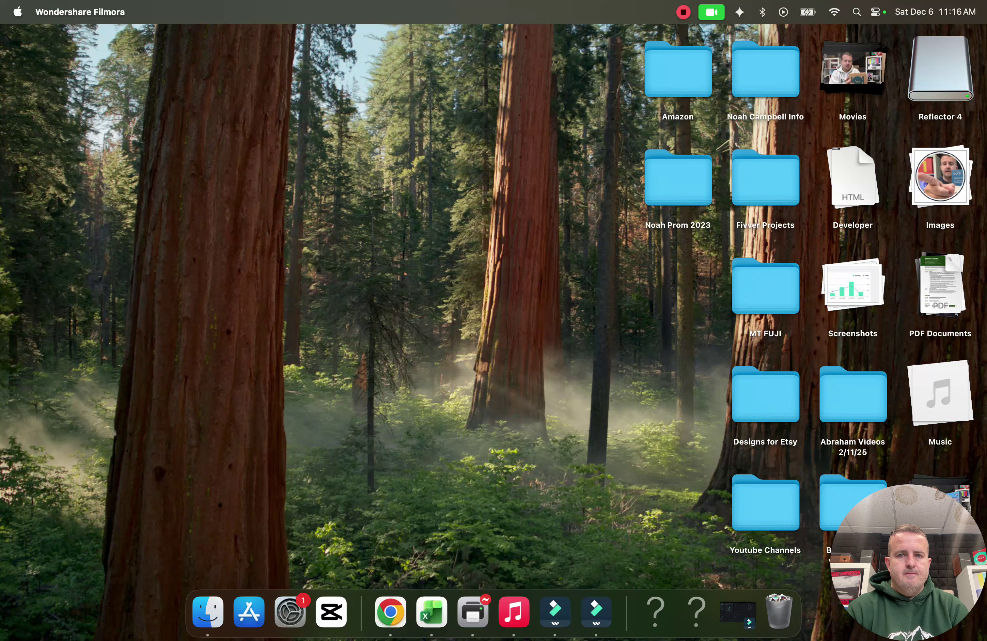
pyautogui.click(684, 12)
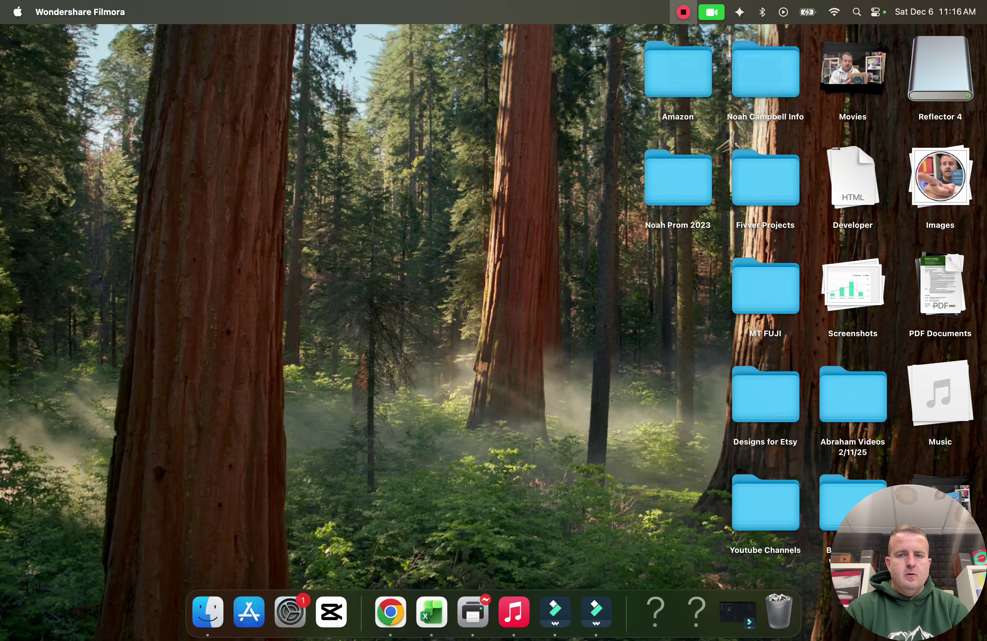